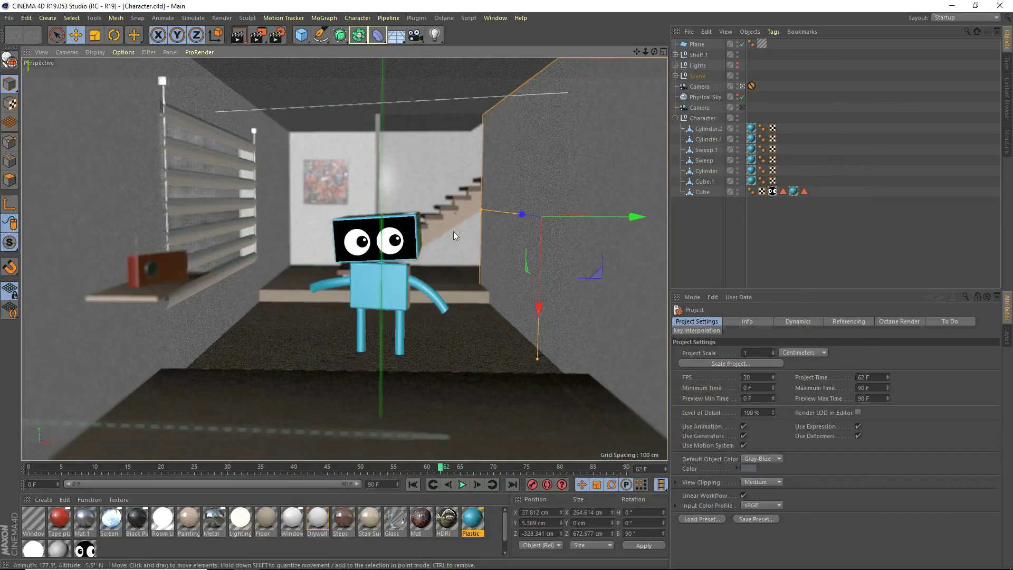
Step: Select the room's back wall and collapse the Character group in the Object Manager
left_click(368, 178)
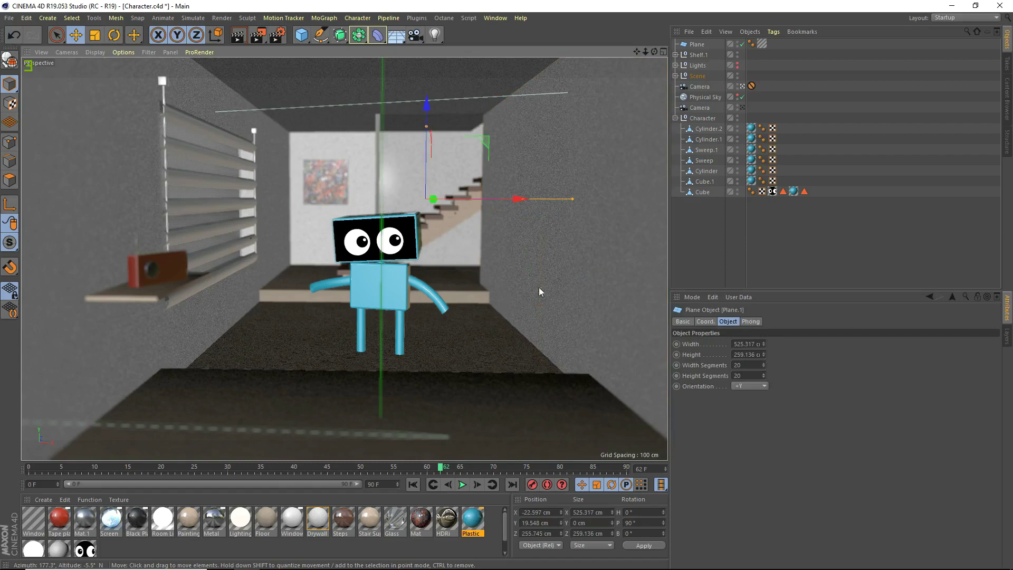
left_click(675, 118)
Step: In the Render Settings window moved to the right, create a new render setting named 'Tutorial'
left_click(277, 35)
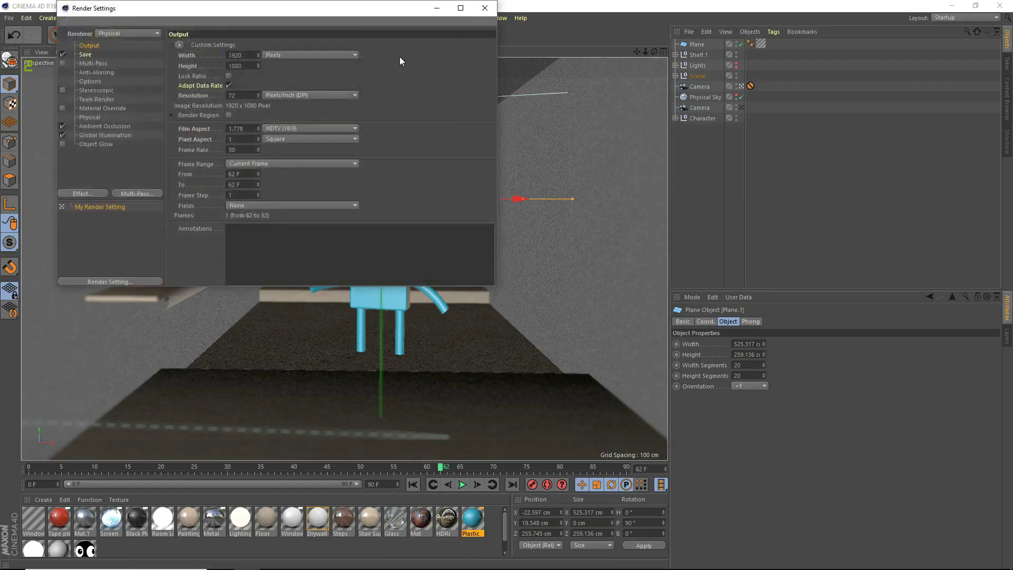
left_click_drag(338, 9, 891, 109)
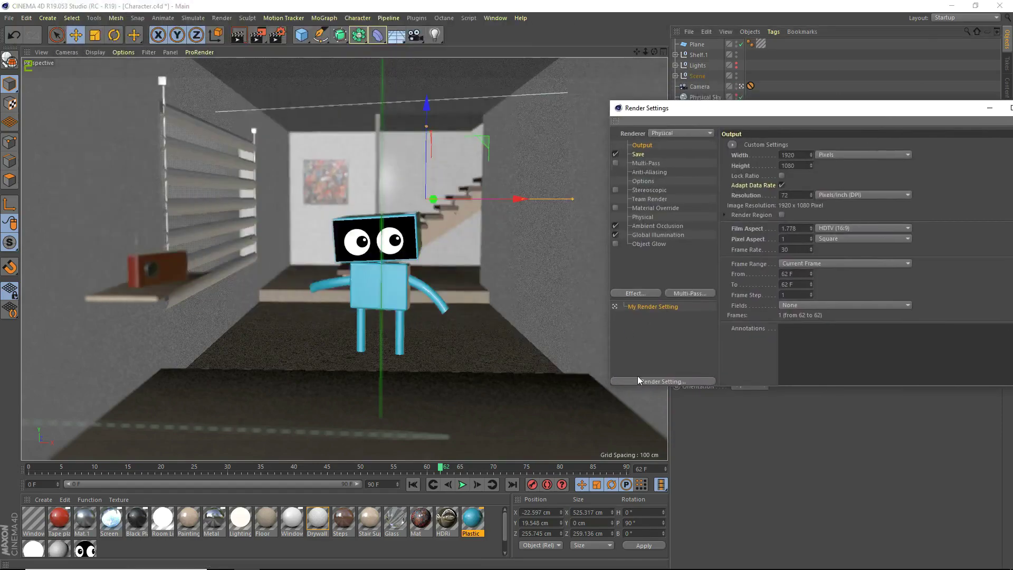
left_click(641, 378)
left_click(755, 384)
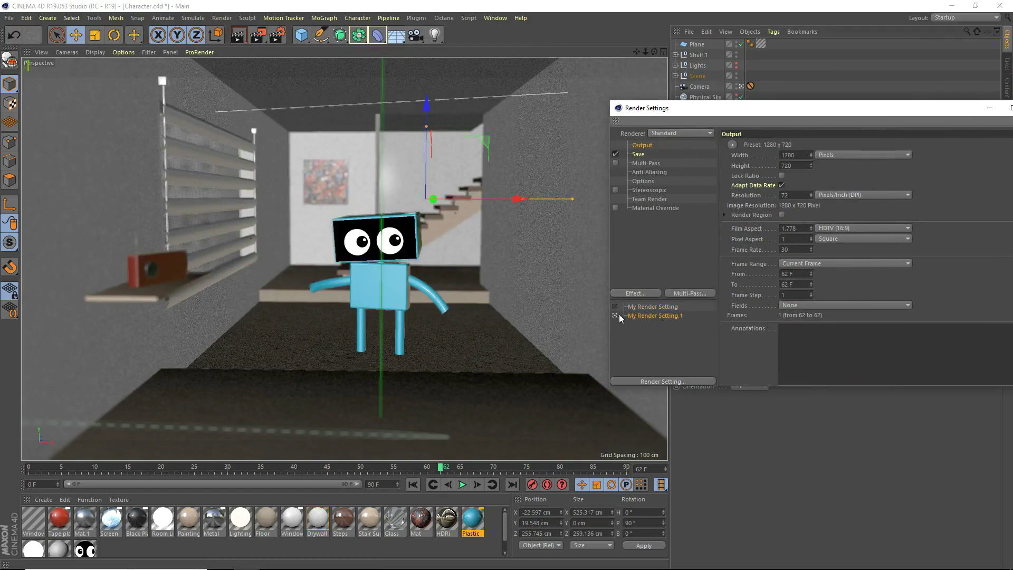
double_click(644, 315)
type("Tutorial")
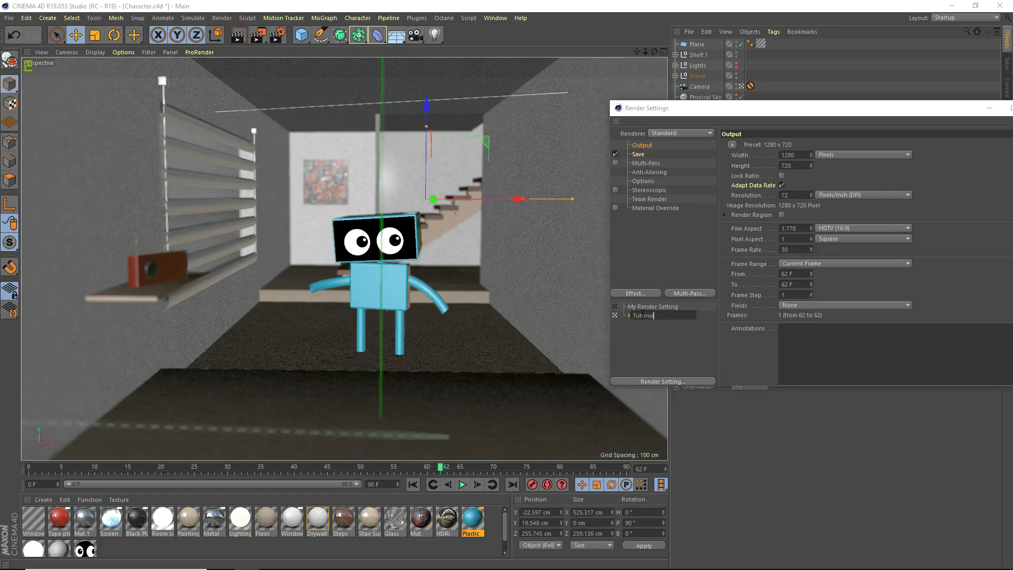
key("Return")
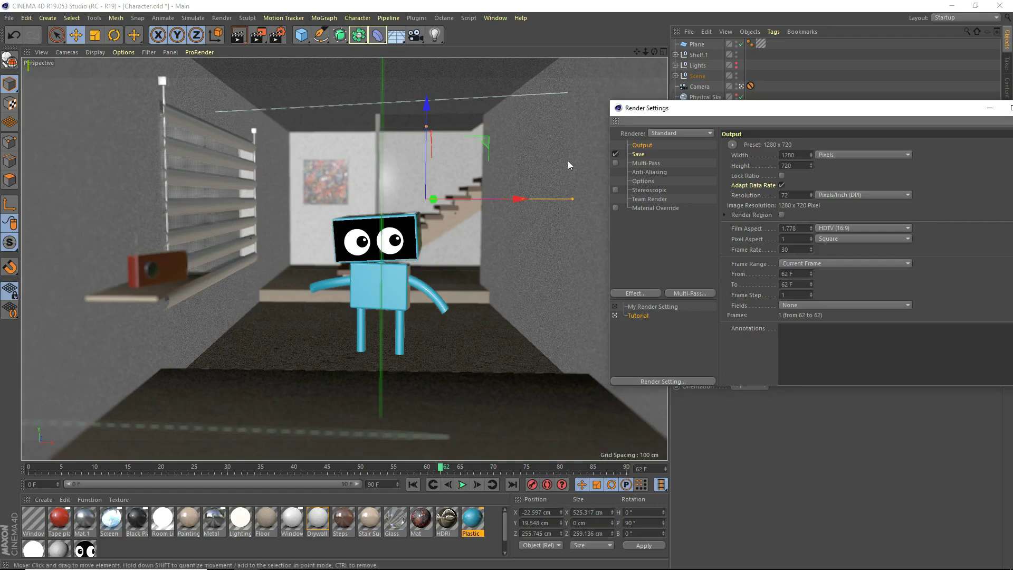
Step: Switch the Tutorial setting's renderer to Physical and display the Physical settings page
left_click(666, 135)
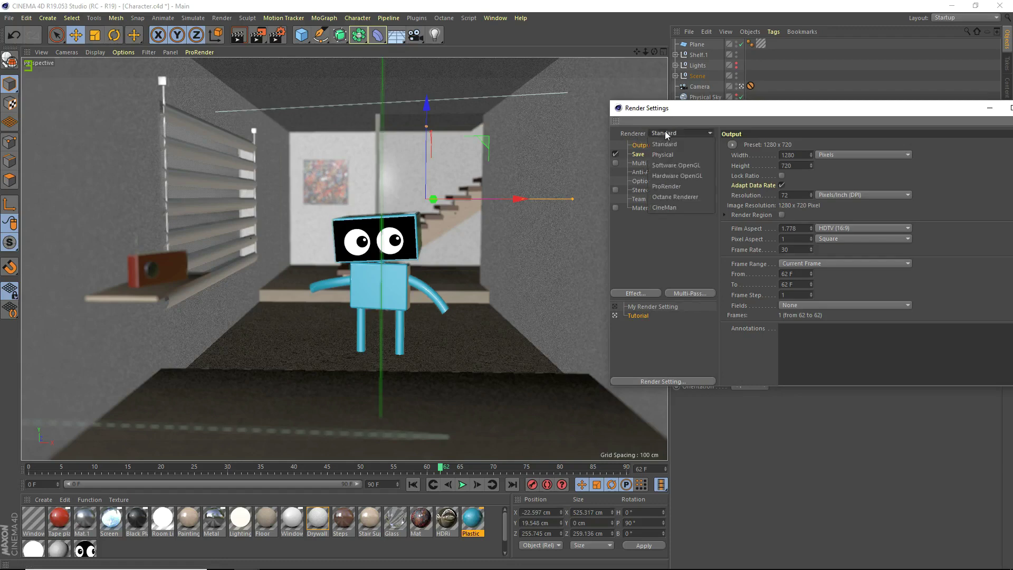
left_click(666, 155)
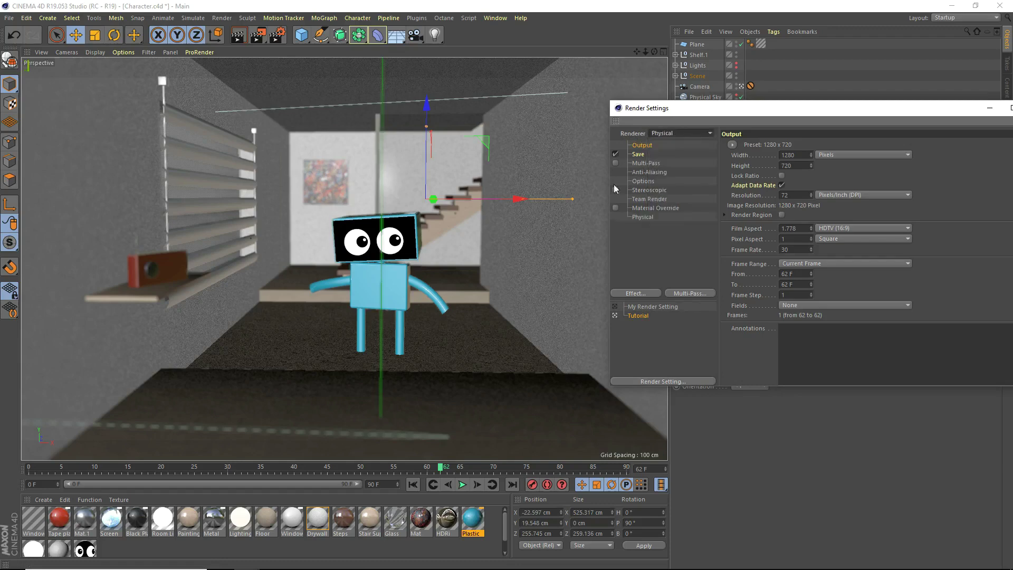
left_click(644, 216)
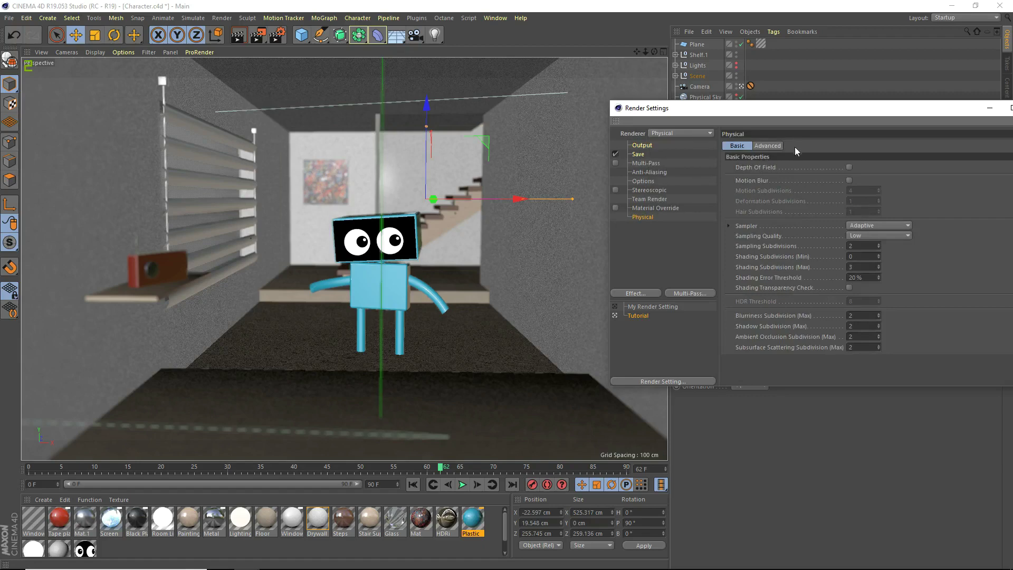
Step: Enable Depth Of Field and Motion Blur, keep Deformation Subdivisions, and set Hair Subdivisions to 1
left_click(849, 167)
left_click(849, 181)
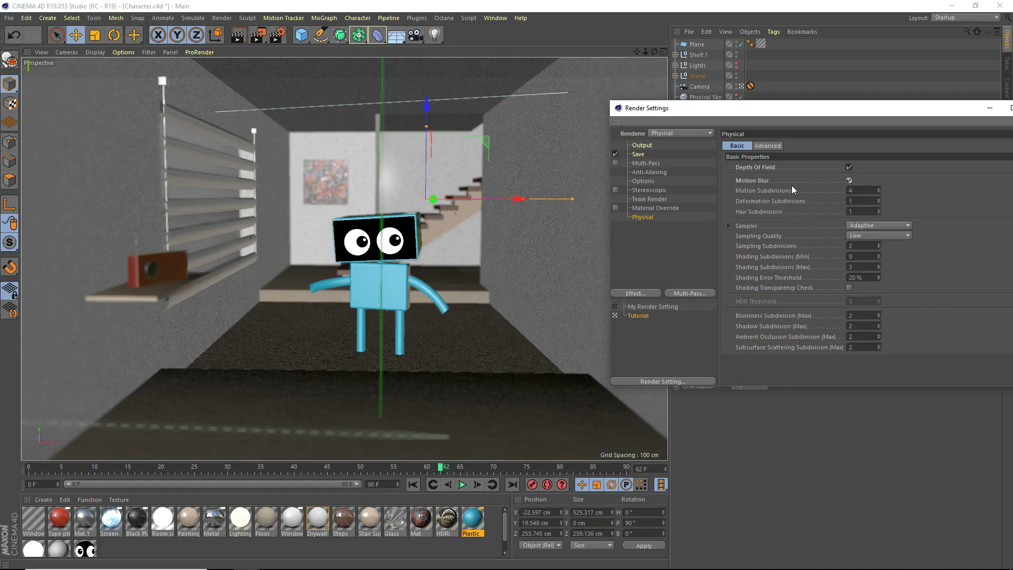
double_click(862, 203)
double_click(860, 201)
key("Return")
double_click(850, 213)
type("1")
left_click(867, 227)
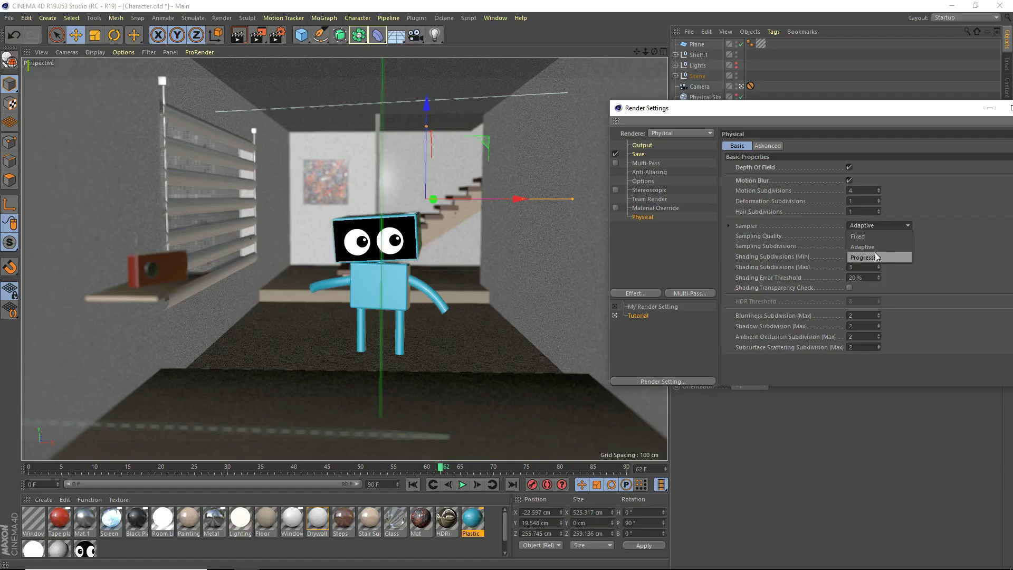
left_click(873, 225)
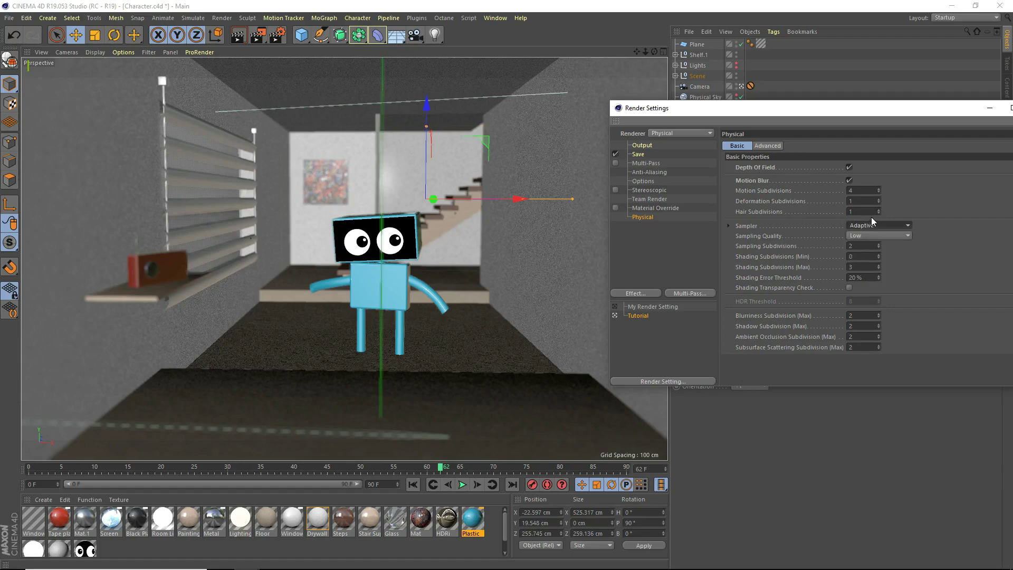
left_click(873, 225)
left_click(865, 257)
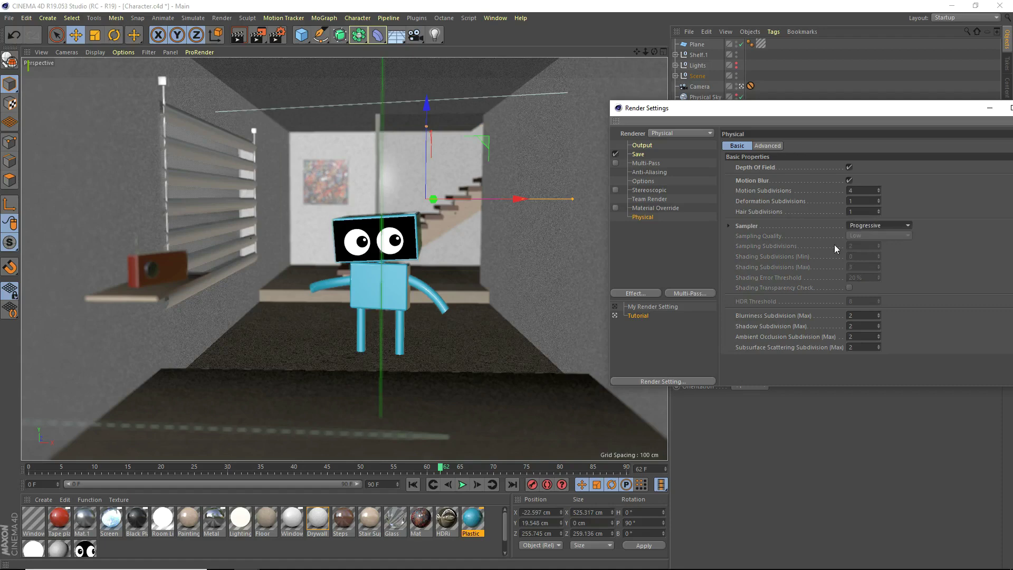
left_click(730, 225)
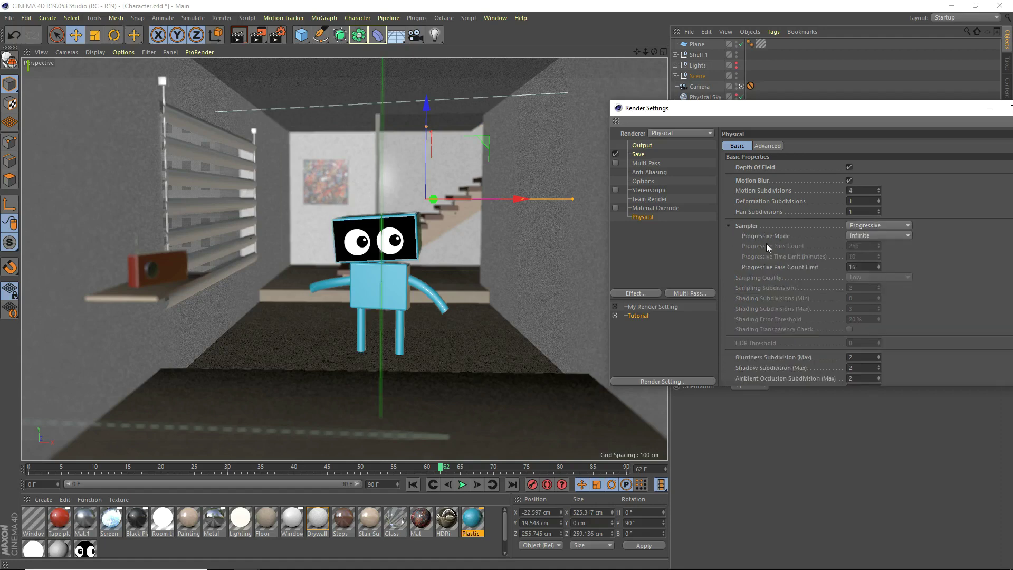
left_click(866, 227)
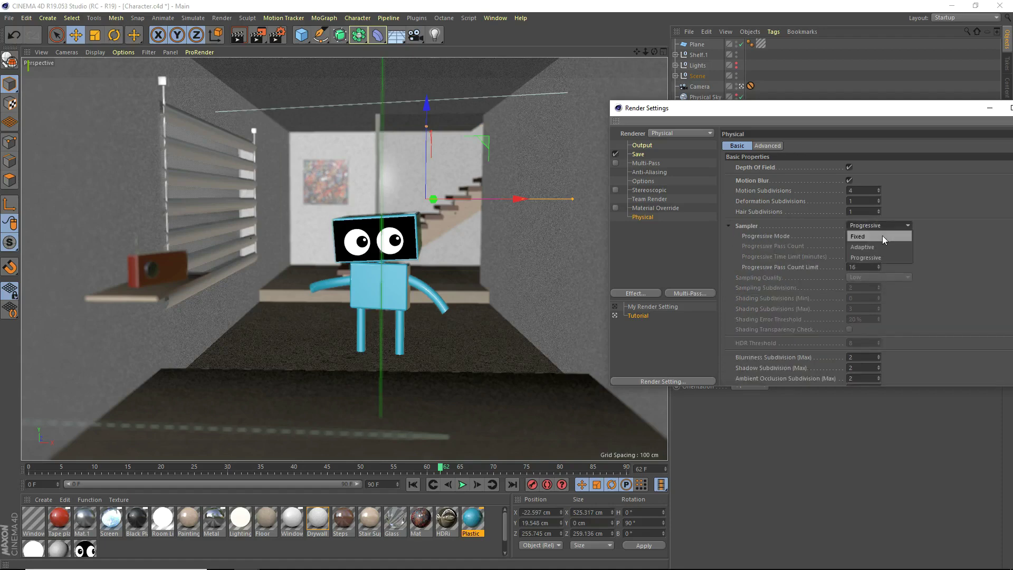
left_click(882, 237)
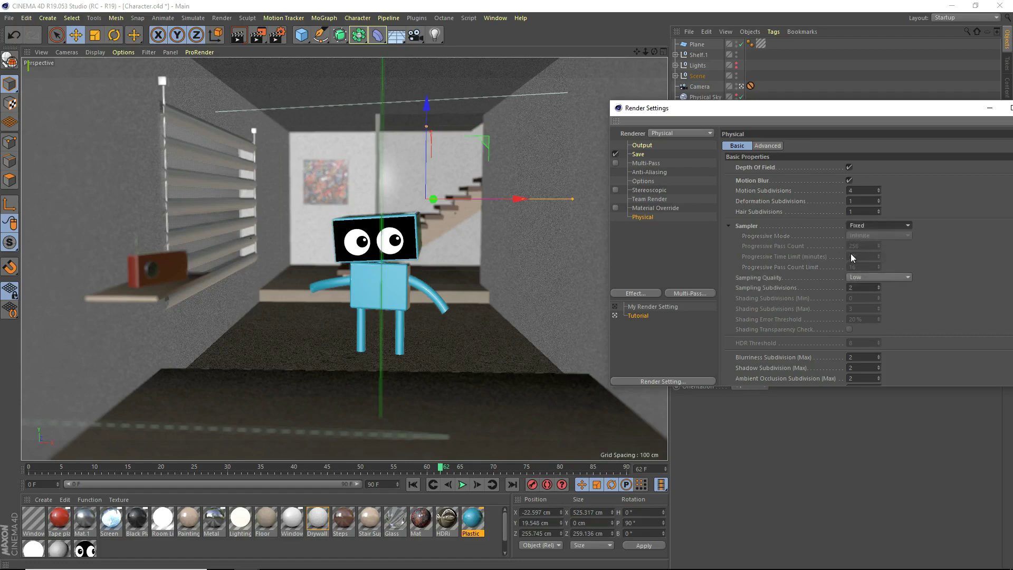
left_click(868, 224)
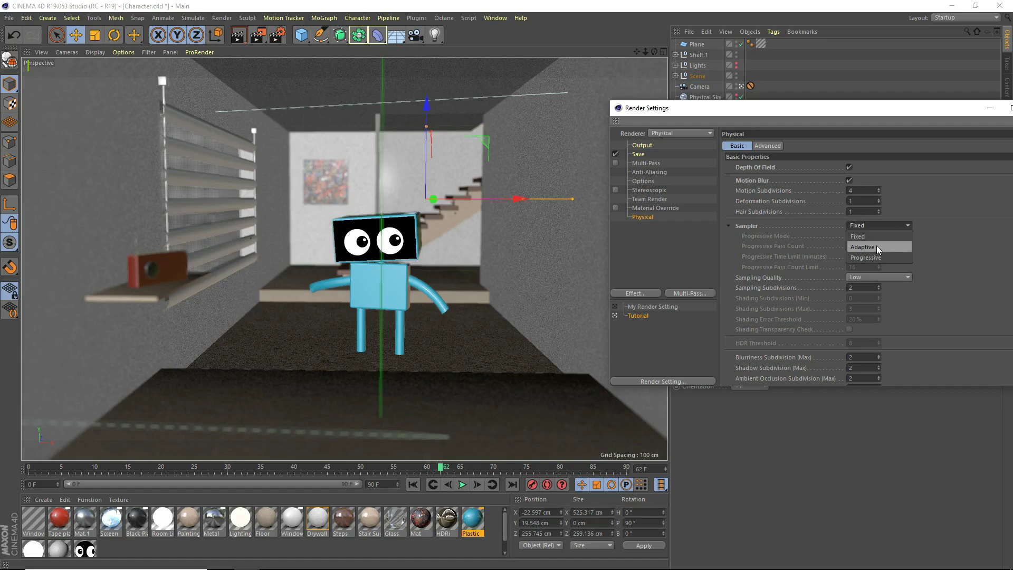
left_click(877, 247)
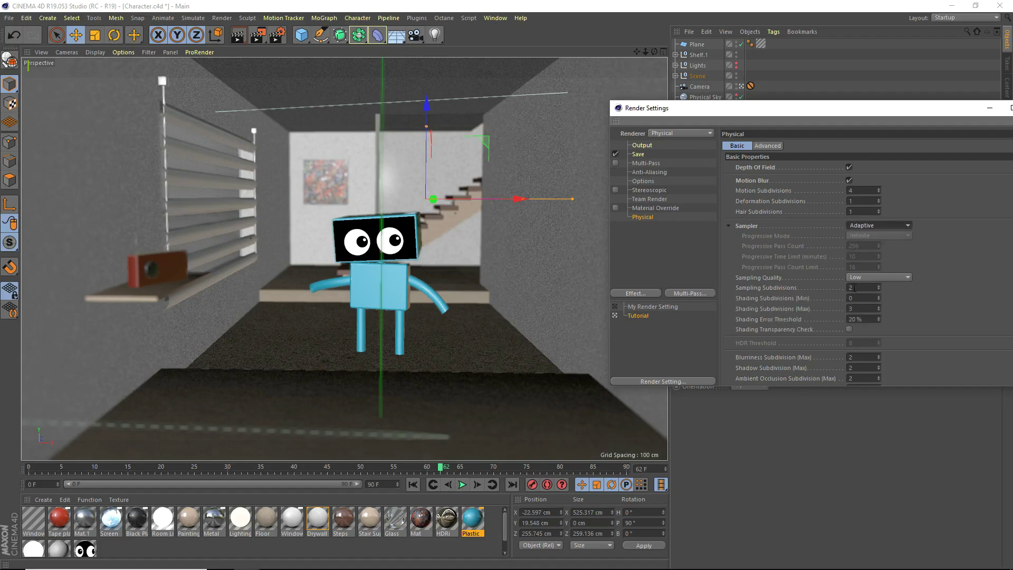
Step: Keep the Adaptive sampler and set Sampling Quality to High
left_click(881, 226)
left_click(864, 247)
left_click(859, 275)
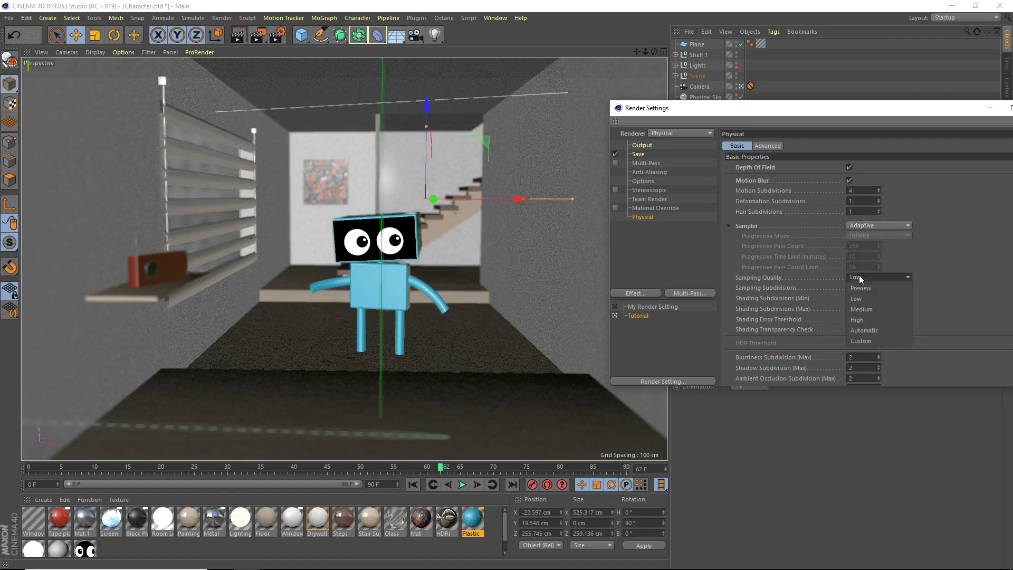
left_click(873, 308)
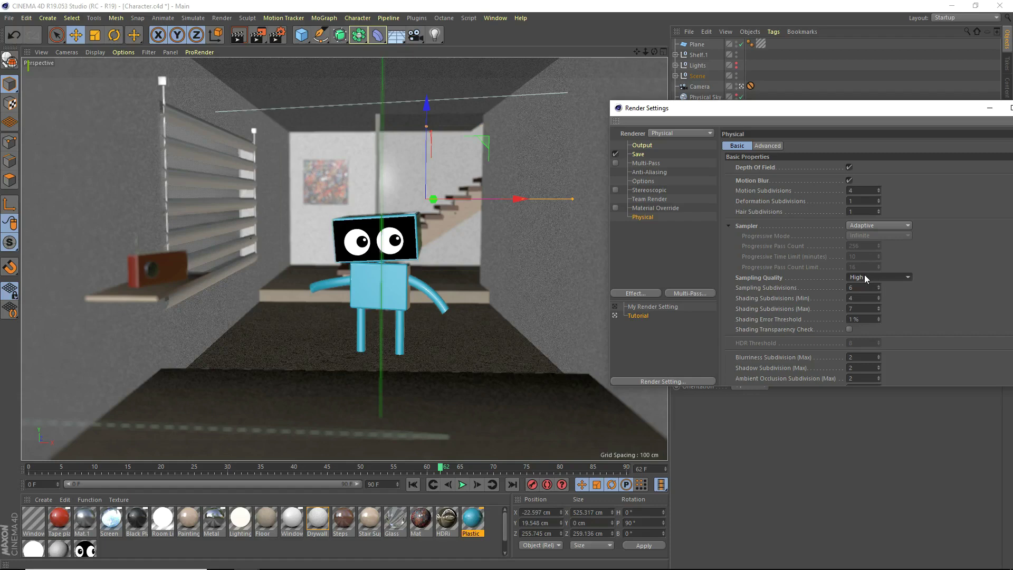
left_click(865, 274)
left_click(865, 274)
Step: Select the Sampling Subdivisions and Shading Subdivisions (Min) fields for editing
left_click(788, 298)
left_click(855, 290)
left_click(865, 298)
Step: Set Shading Subdivisions Min to 4 and Max to 6, after trying 5 and 8
type("5")
key("Return")
type("4")
key("Return")
left_click(857, 309)
double_click(864, 308)
type("8")
key("Return")
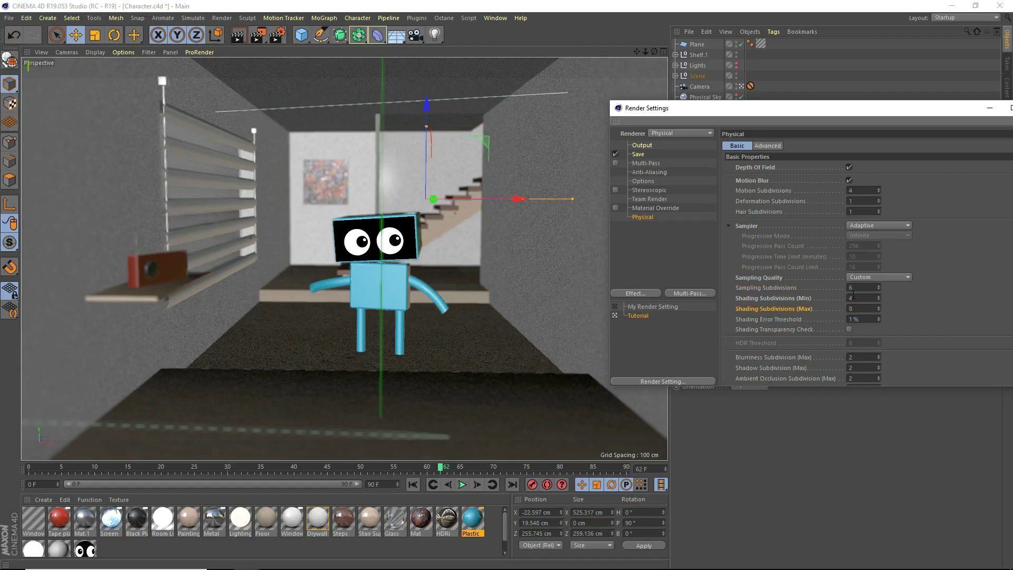
double_click(863, 308)
type("6")
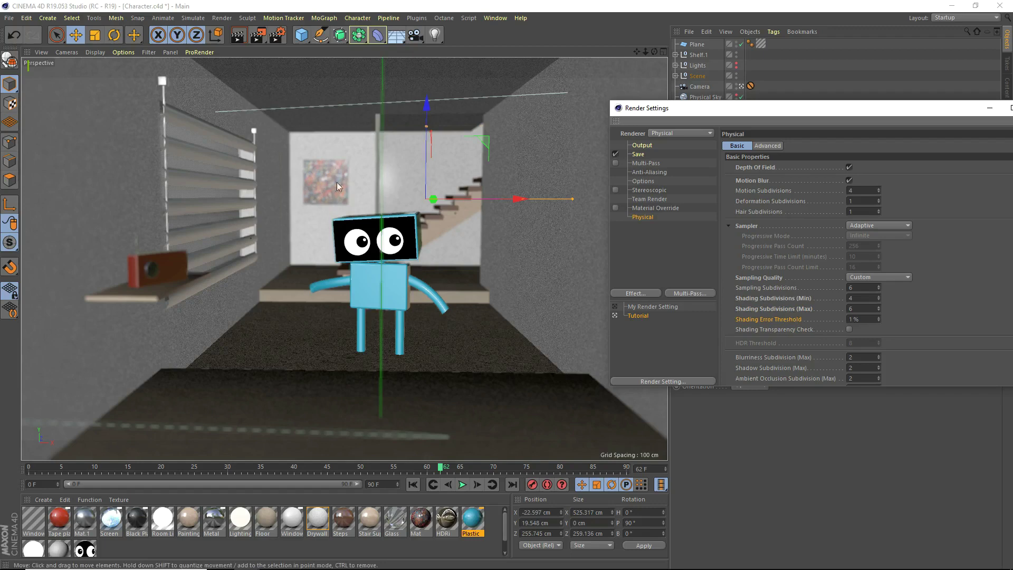
Step: Try 5 % and 0.5 %, settle the Shading Error Threshold at 1 %, and enable Shading Transparency Check
left_click(867, 319)
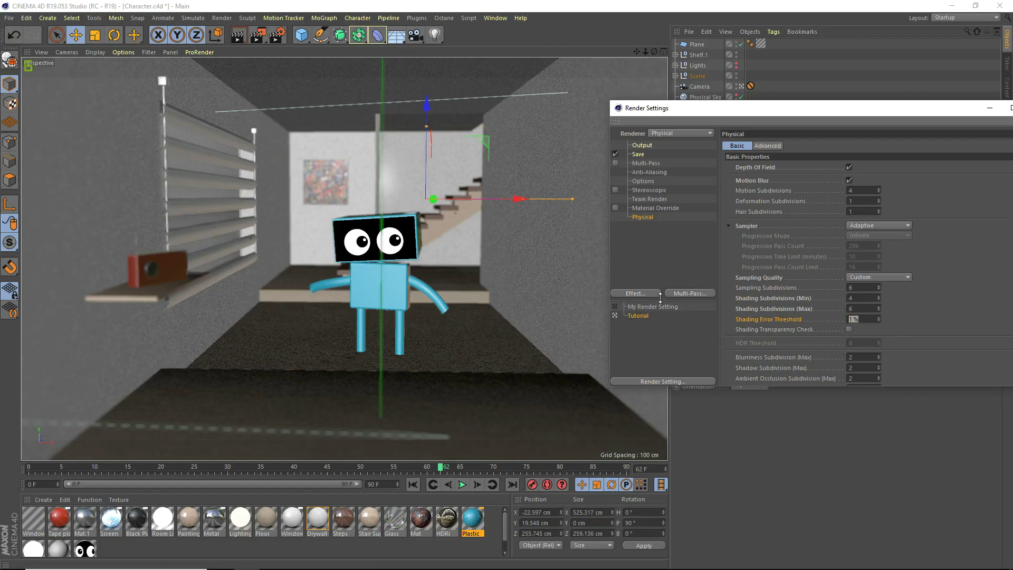
type("5")
key("Return")
left_click(870, 321)
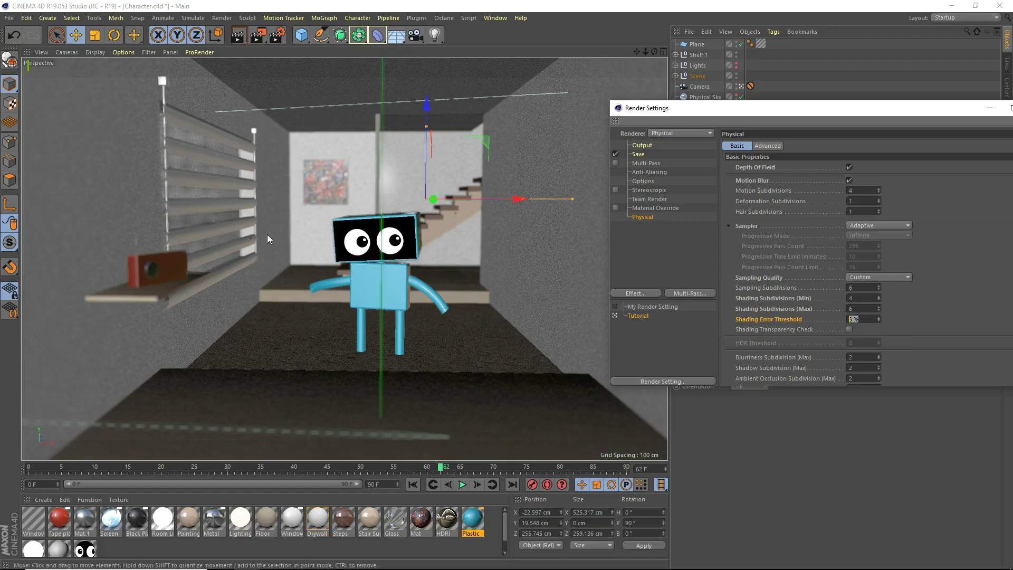
type("0.5")
key("Return")
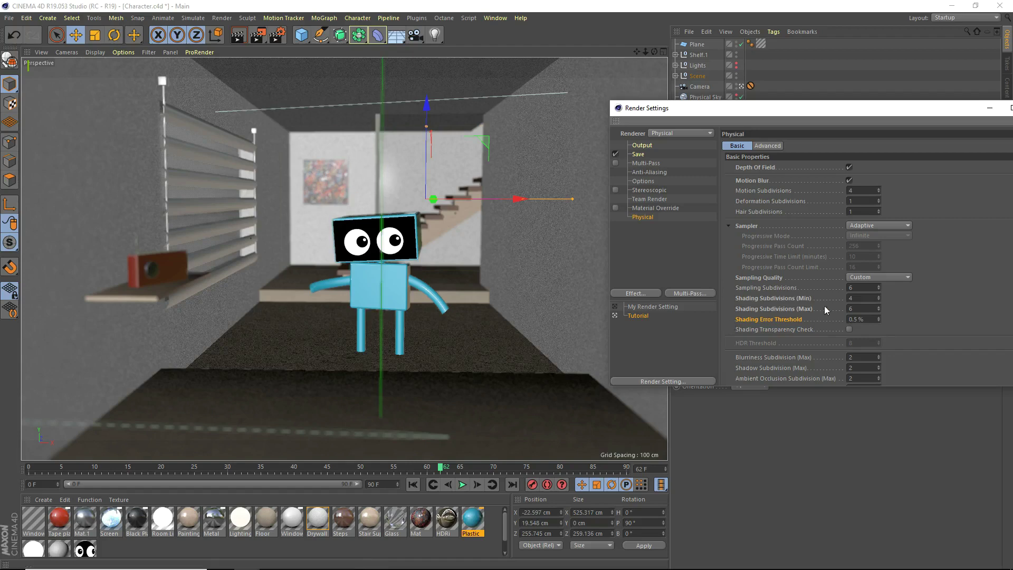
left_click(871, 320)
type("1")
key("Return")
left_click(850, 329)
Step: Confirm the Sampling Quality preset stays on Custom
scroll(900, 344, "down", 1)
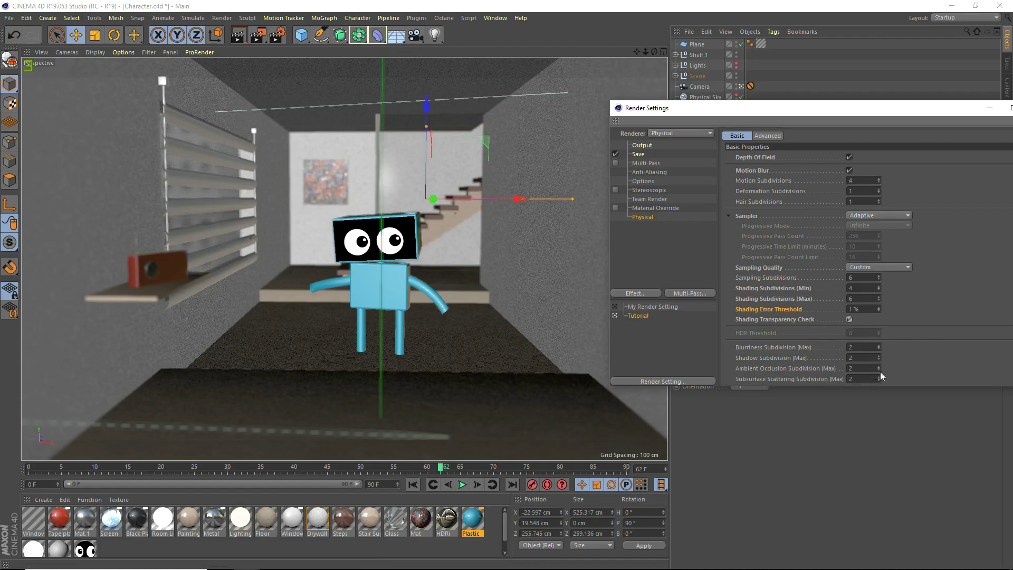
left_click(879, 266)
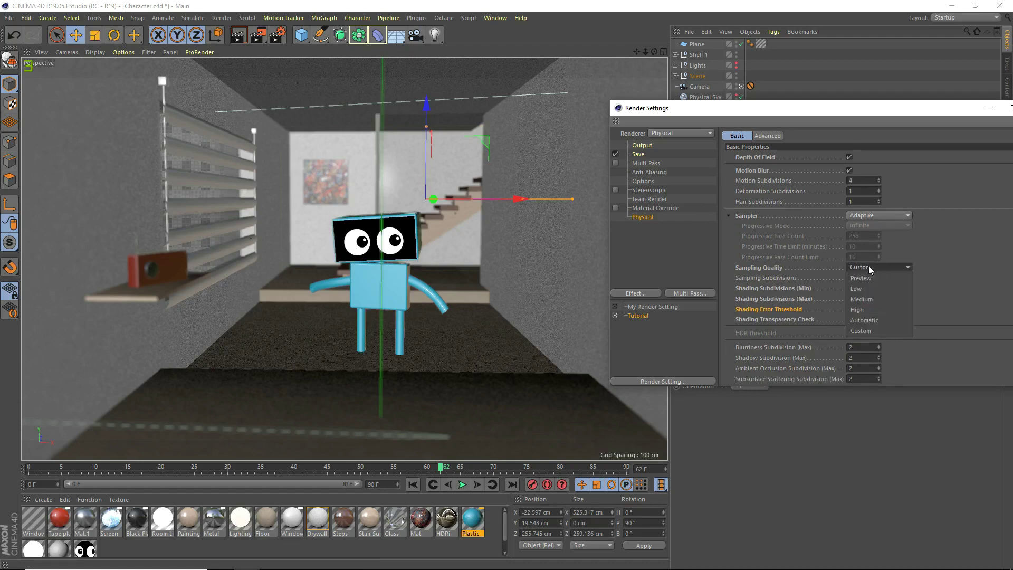
left_click(865, 331)
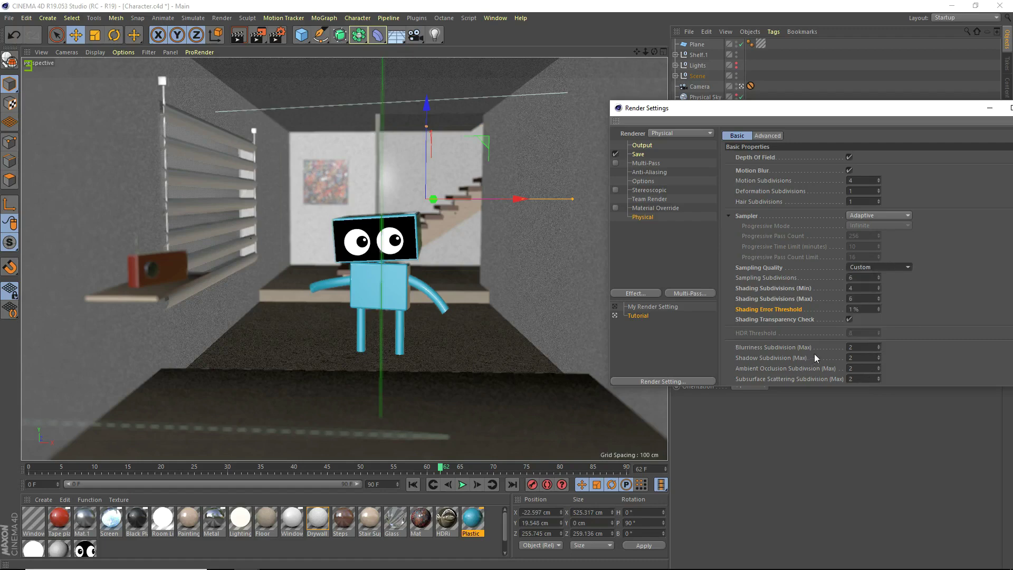
Step: Set Blurriness Subdivision (Max) to 6, after trying 4 and 5
left_click(850, 347)
type("4")
key("Return")
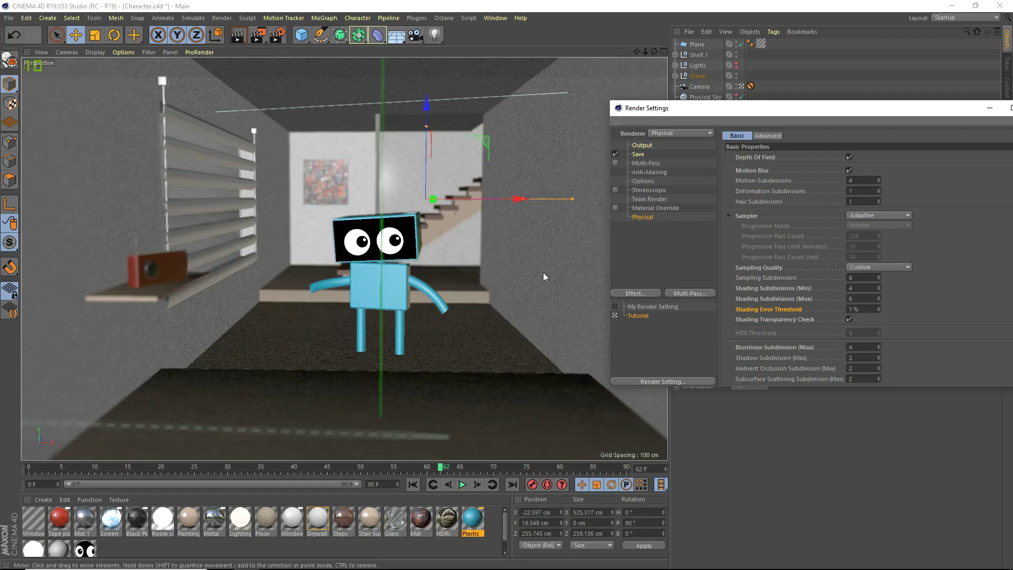
left_click(862, 351)
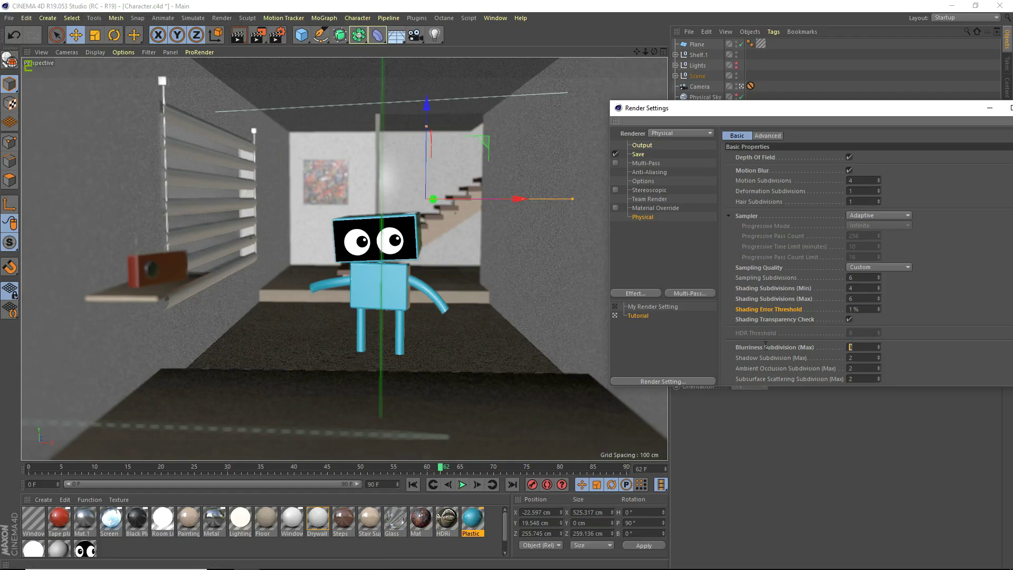
type("5")
key("Return")
double_click(868, 348)
type("6")
Step: Set Shadow Subdivision (Max) to 8 and Ambient Occlusion Subdivision (Max) to 5
key("Tab")
type("8")
double_click(864, 370)
type("45")
key("Return")
type(".1")
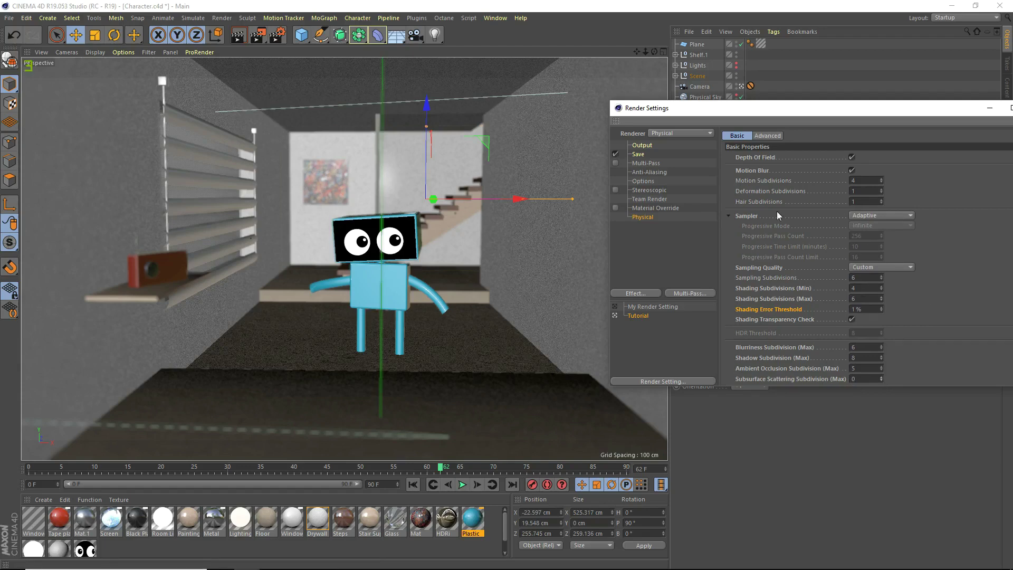
Step: Show the Advanced physical options and switch Raytracing Engine from Physical back to Embree (Faster)
left_click_drag(814, 113, 732, 140)
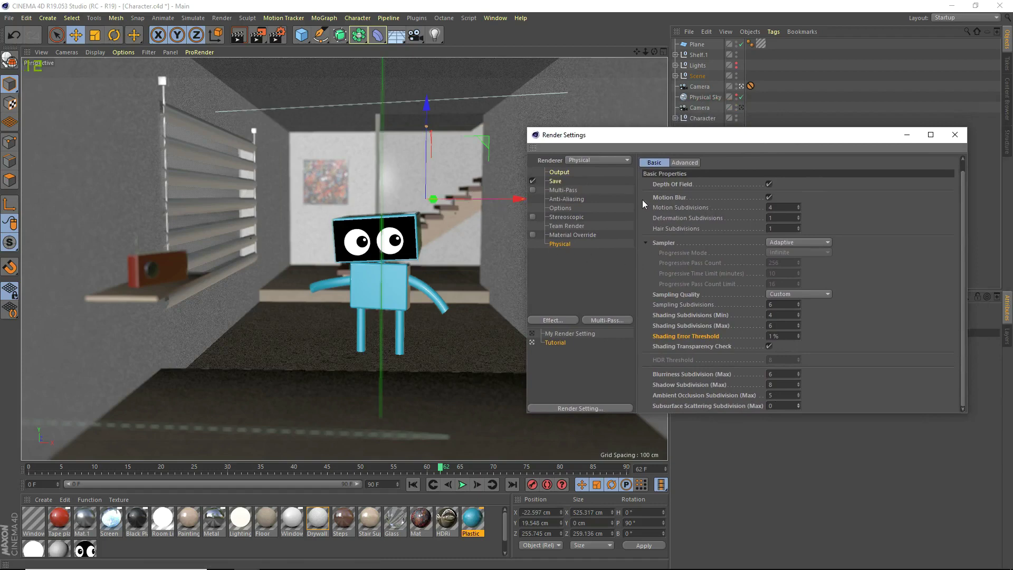
left_click(681, 165)
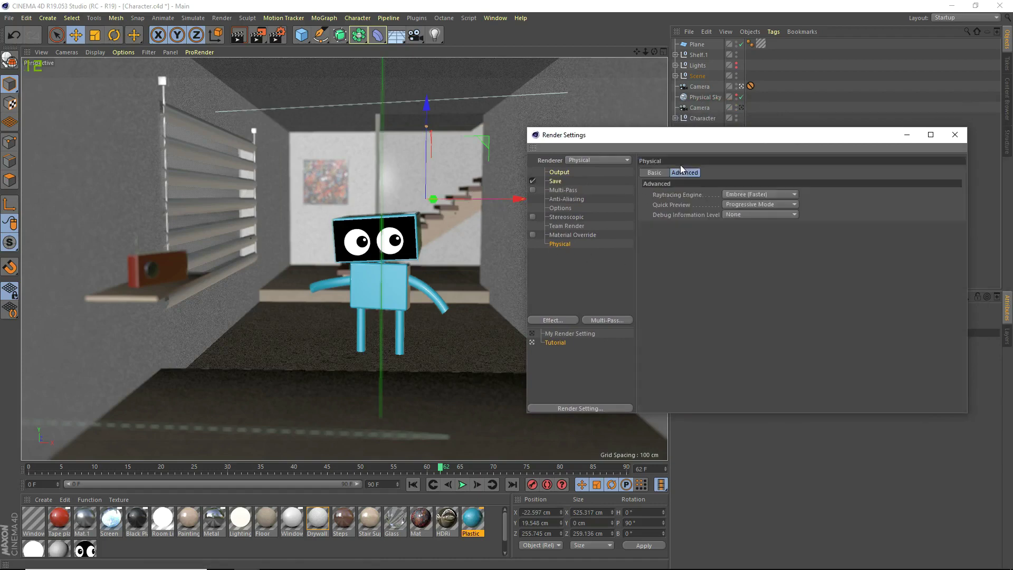
left_click(746, 194)
left_click(749, 198)
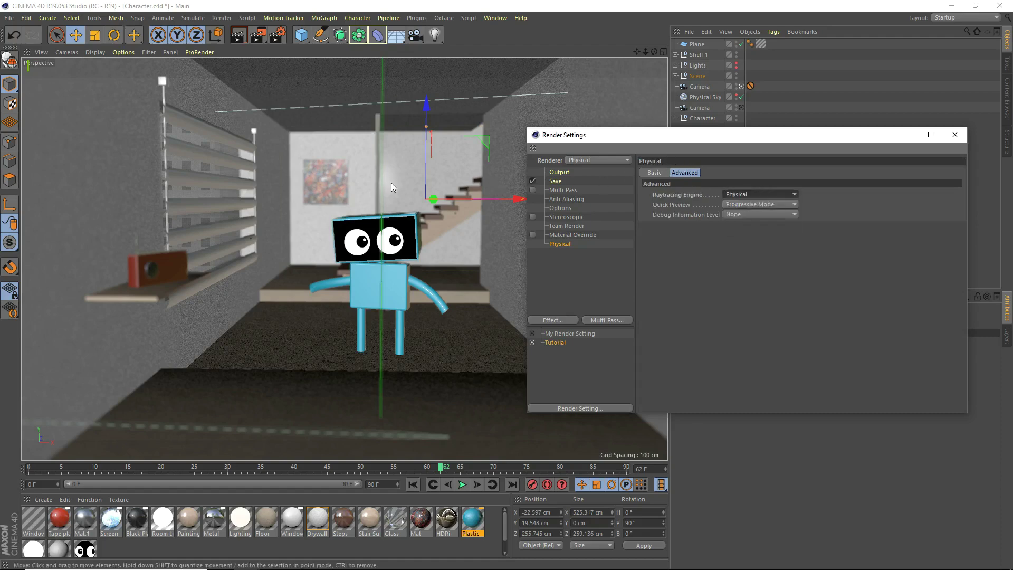
left_click(739, 193)
left_click(755, 216)
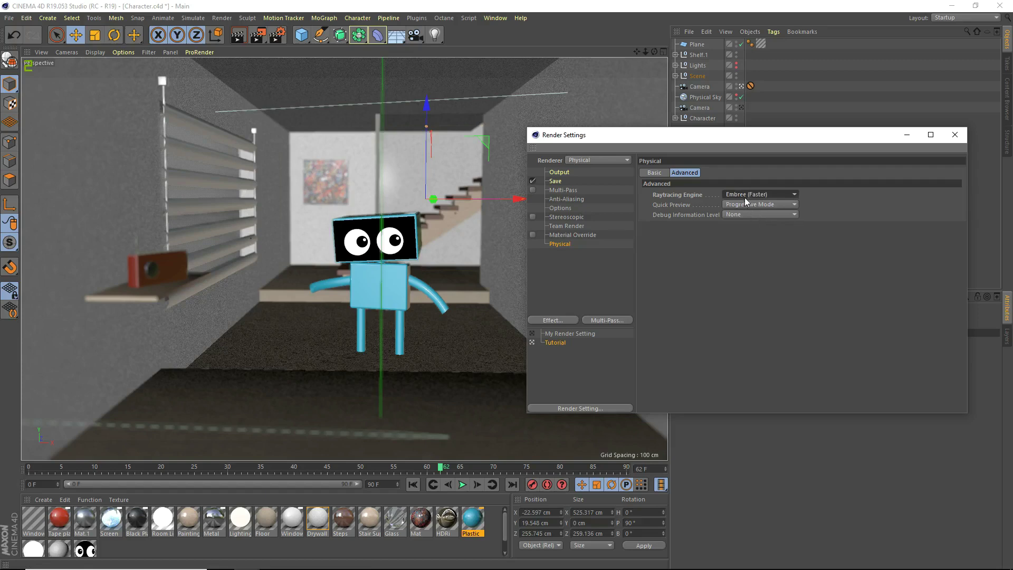
Step: Try Embree (Smaller), return to Embree (Faster), and leave Quick Preview on Progressive Mode
left_click(745, 196)
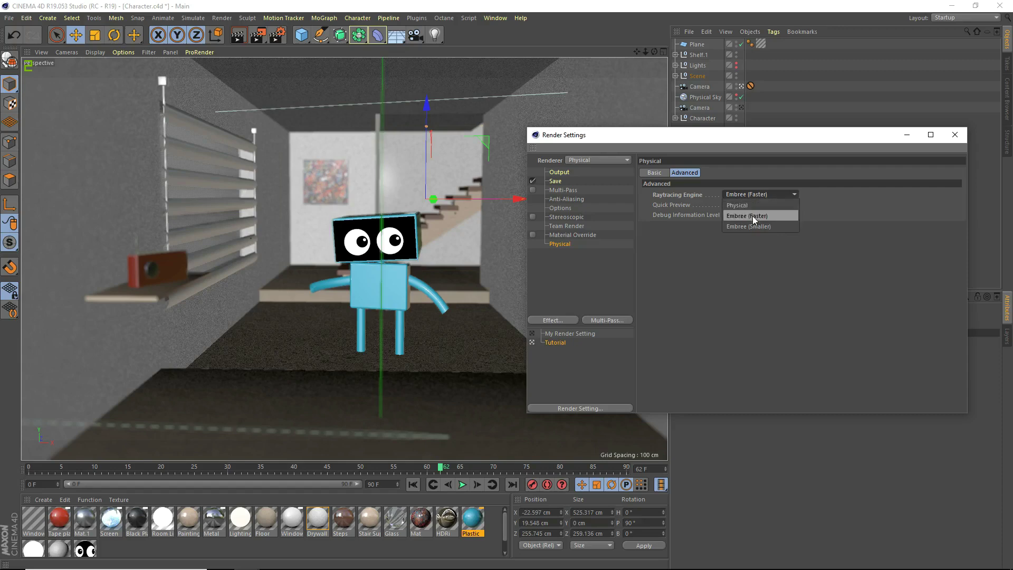
left_click(753, 216)
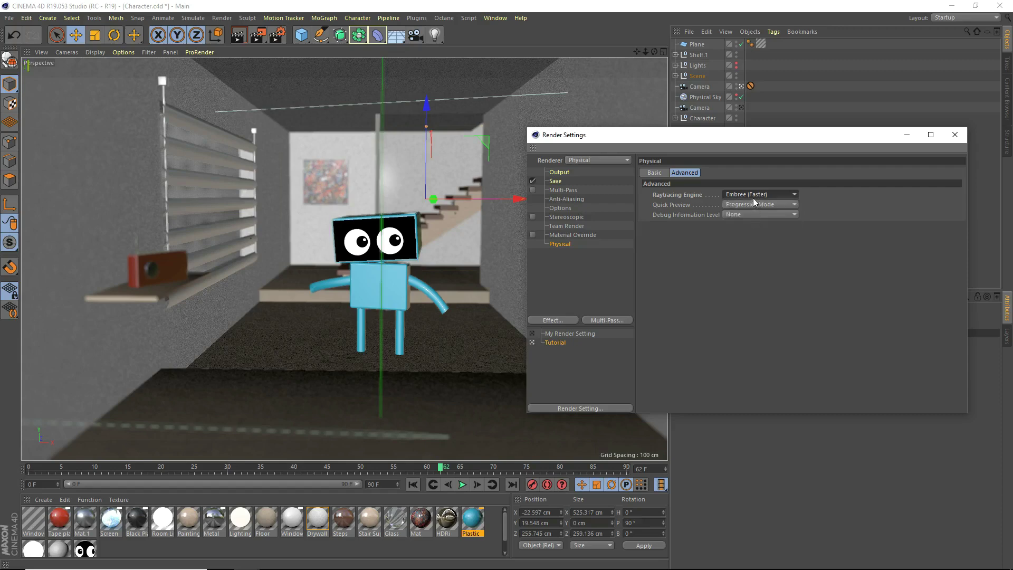
left_click(754, 197)
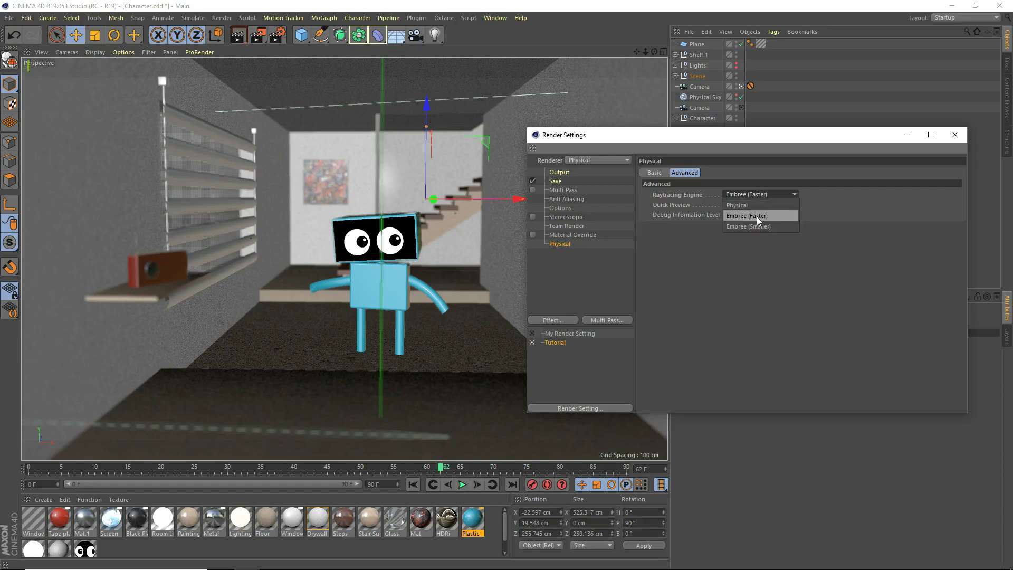
left_click(751, 226)
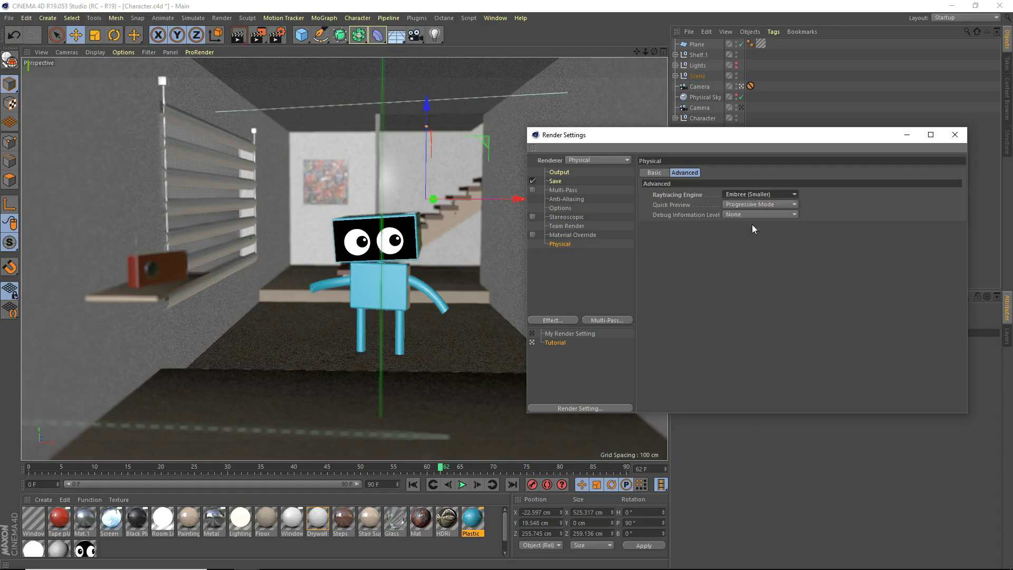
left_click(757, 197)
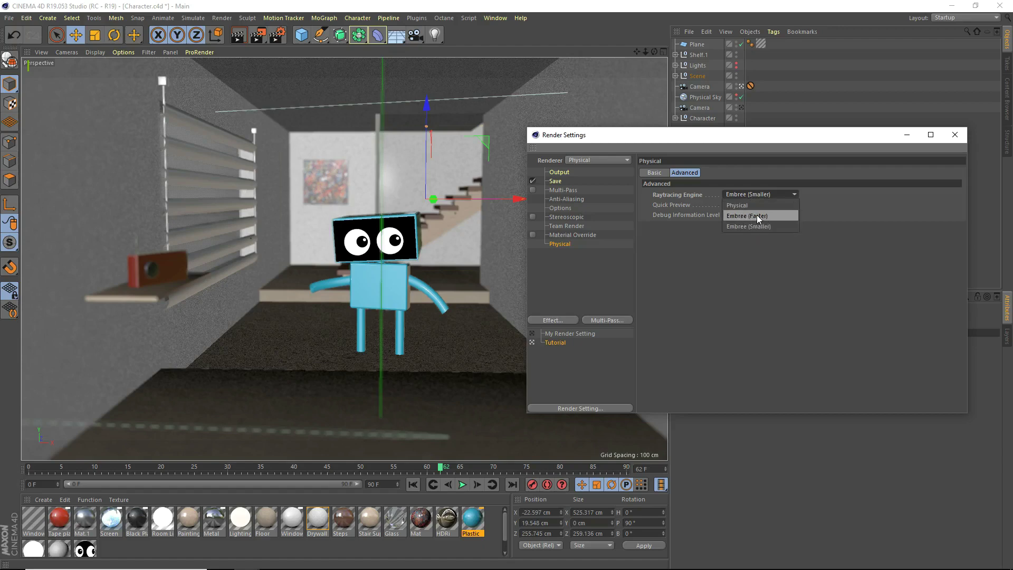
left_click(756, 216)
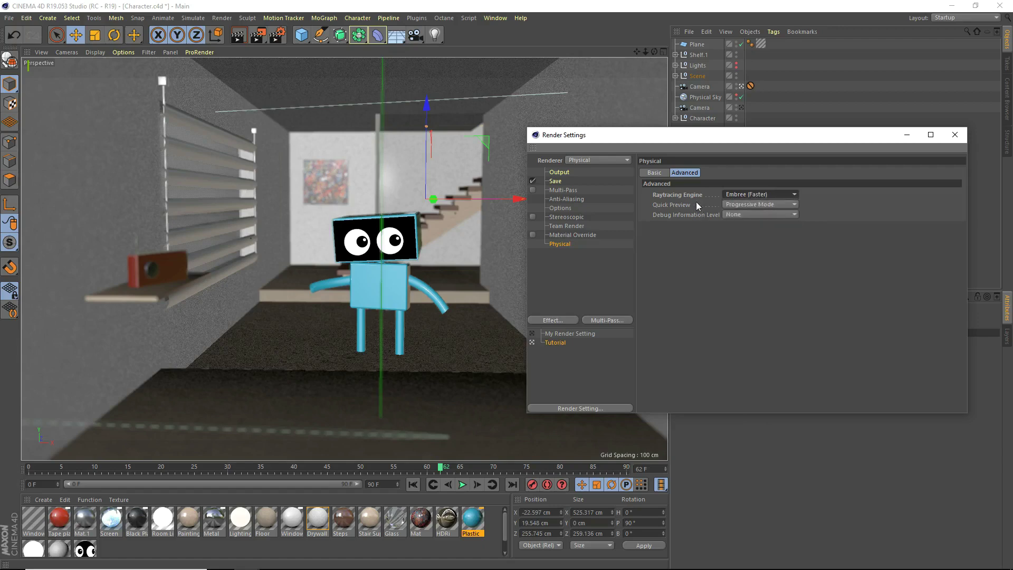
left_click(740, 205)
left_click(740, 204)
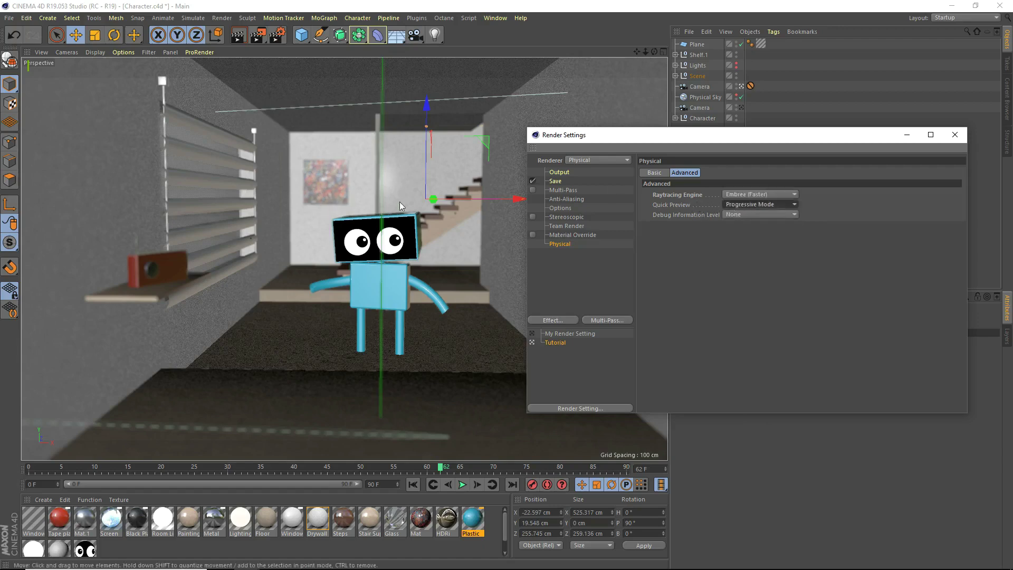
Step: Set Quick Preview to Preview Only, then select an object in the viewport
left_click(761, 205)
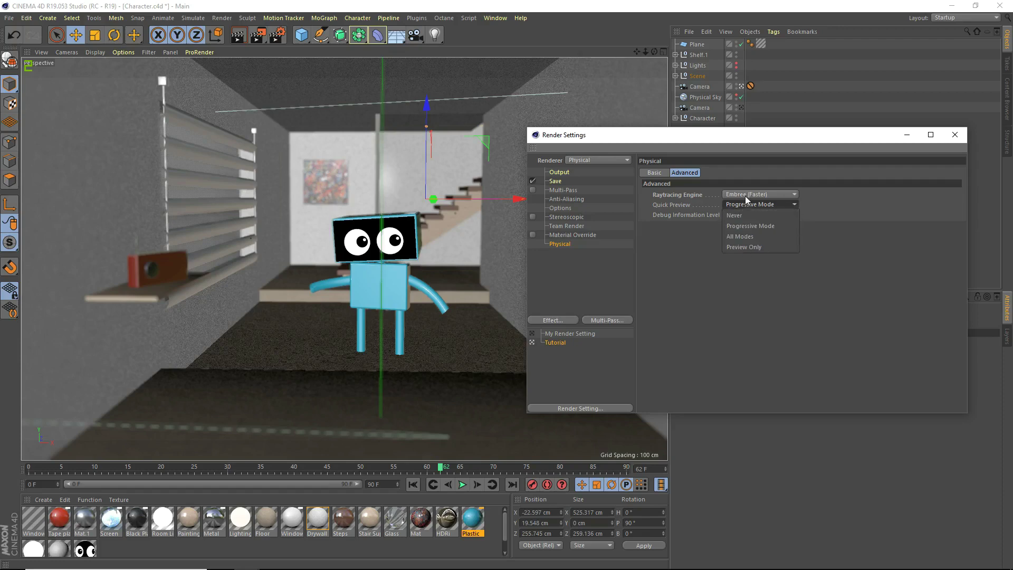
left_click(737, 247)
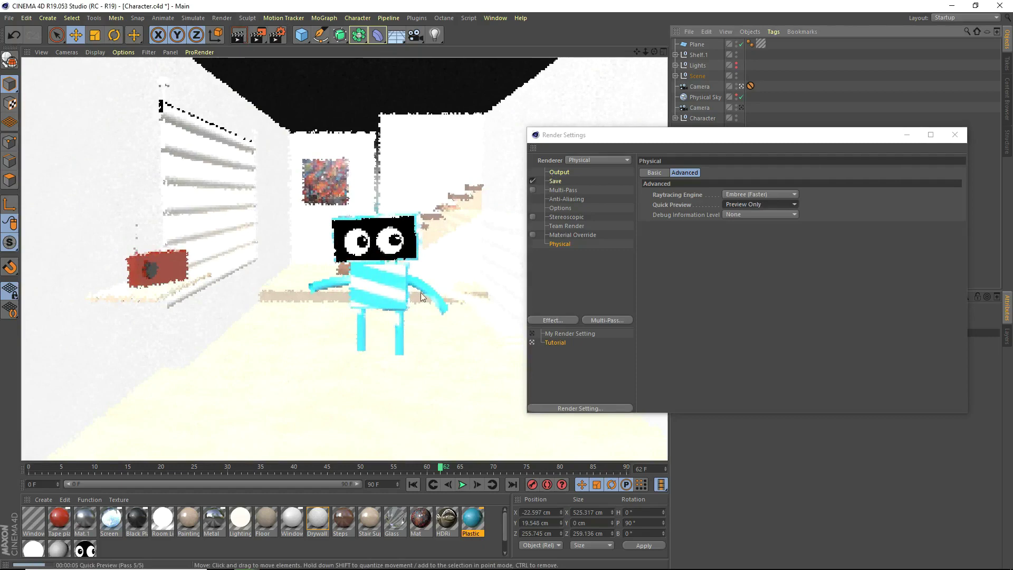
left_click(377, 316)
Step: Add the Ambient Occlusion effect and return the Physical Quick Preview to Progressive Mode
left_click(549, 320)
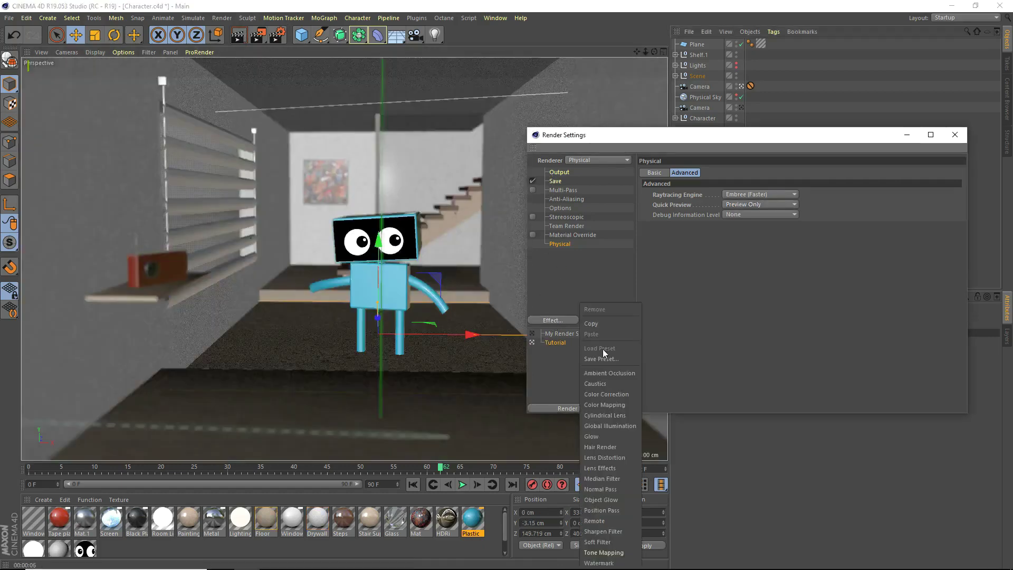
left_click(612, 374)
left_click(562, 244)
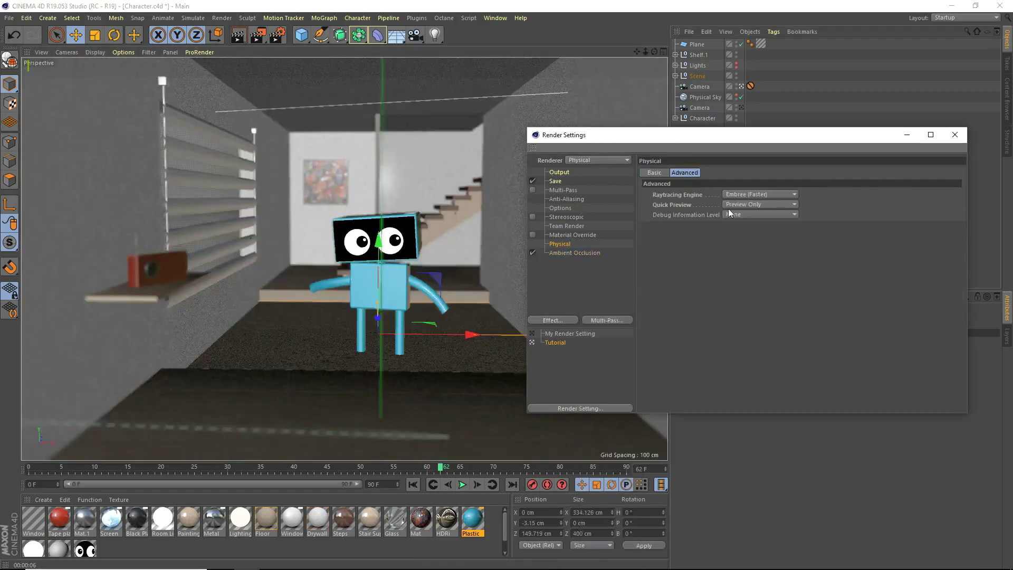
left_click(749, 208)
left_click(748, 208)
left_click(749, 208)
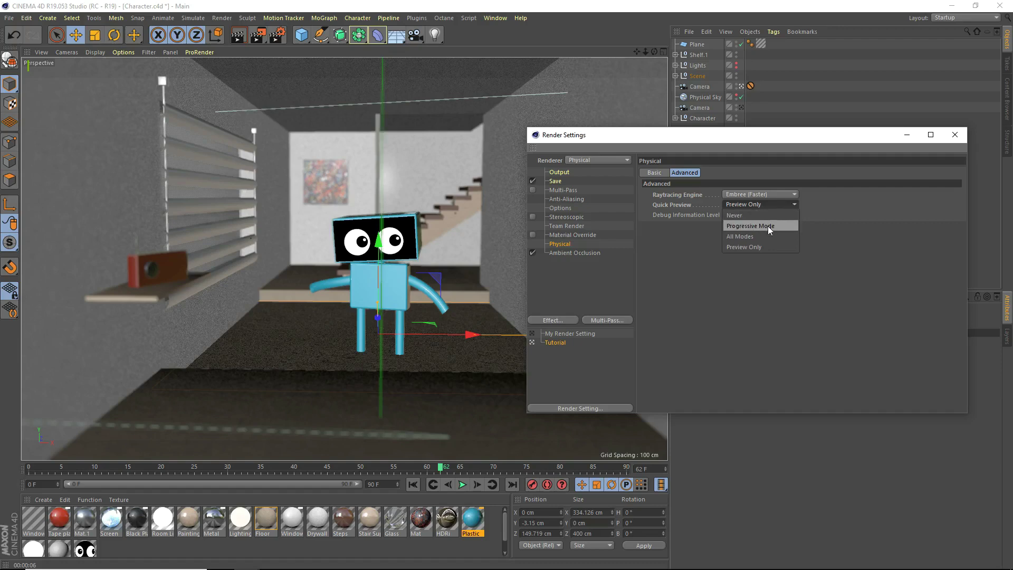
left_click(753, 227)
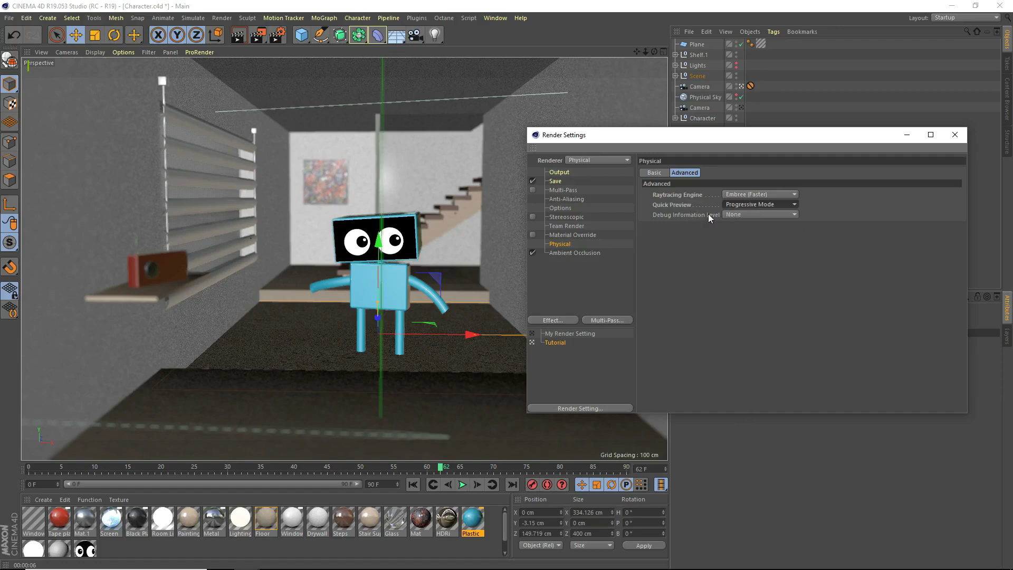
Step: Try the Physical debug information levels Regular and Detailed
left_click(735, 216)
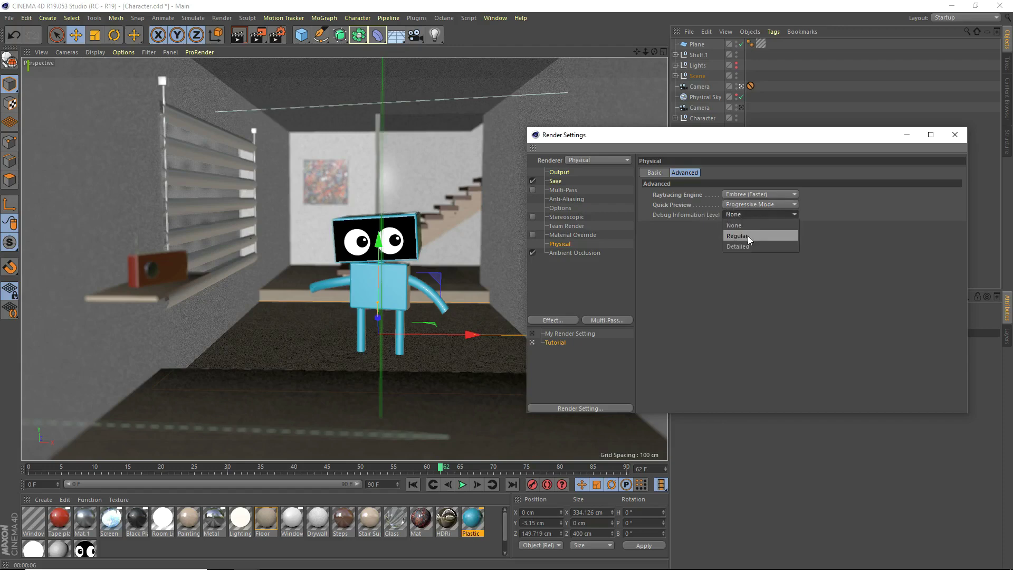
left_click(746, 225)
left_click(741, 215)
left_click(739, 230)
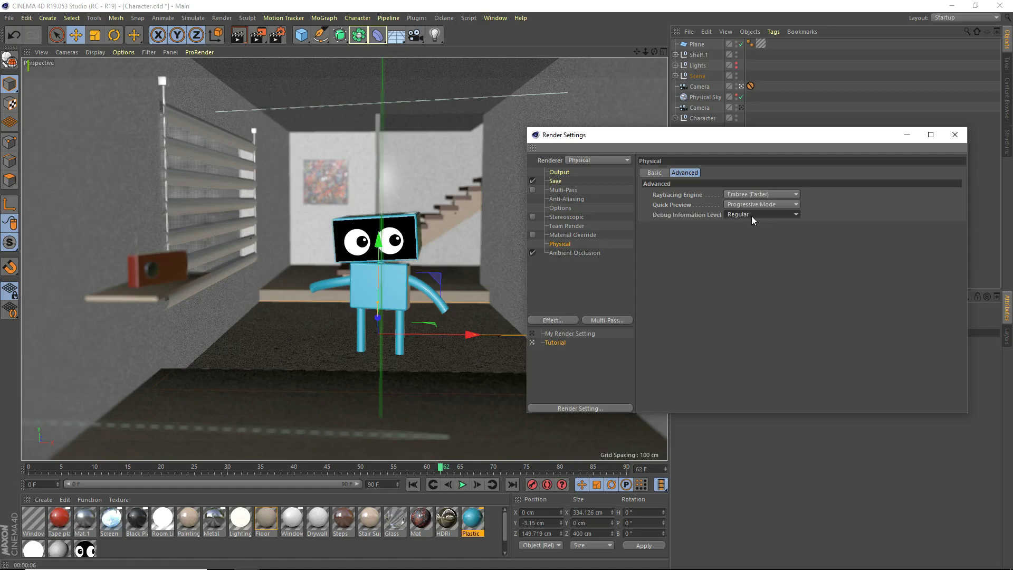
left_click(752, 215)
left_click(753, 245)
Step: Return the debug information level to None and bring up the render Effect list
left_click(756, 217)
left_click(736, 217)
left_click(737, 217)
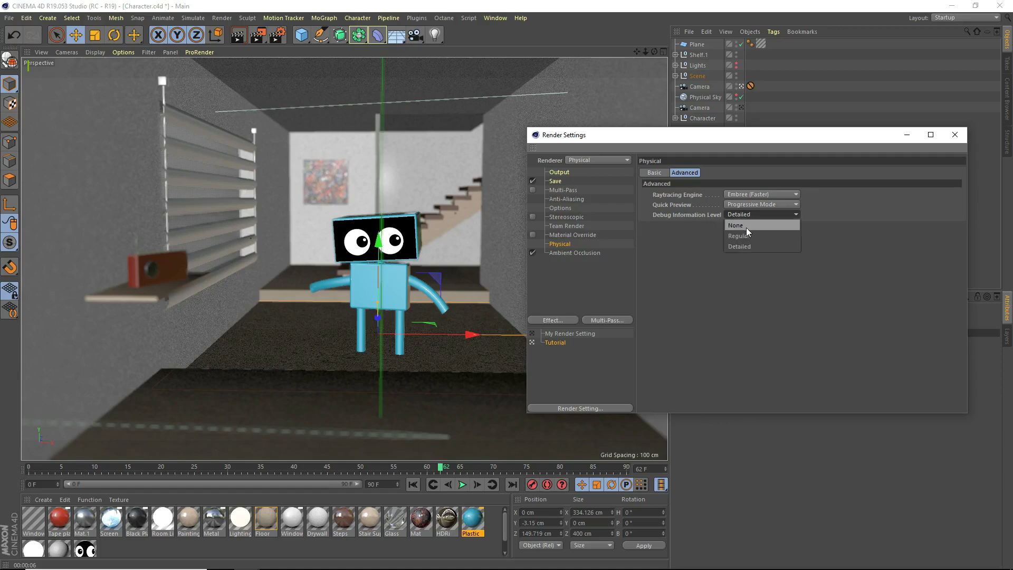
left_click(739, 226)
left_click(558, 321)
Step: Add Global Illumination and set both primary and secondary methods to Quasi-Monte Carlo (QMC)
left_click(623, 426)
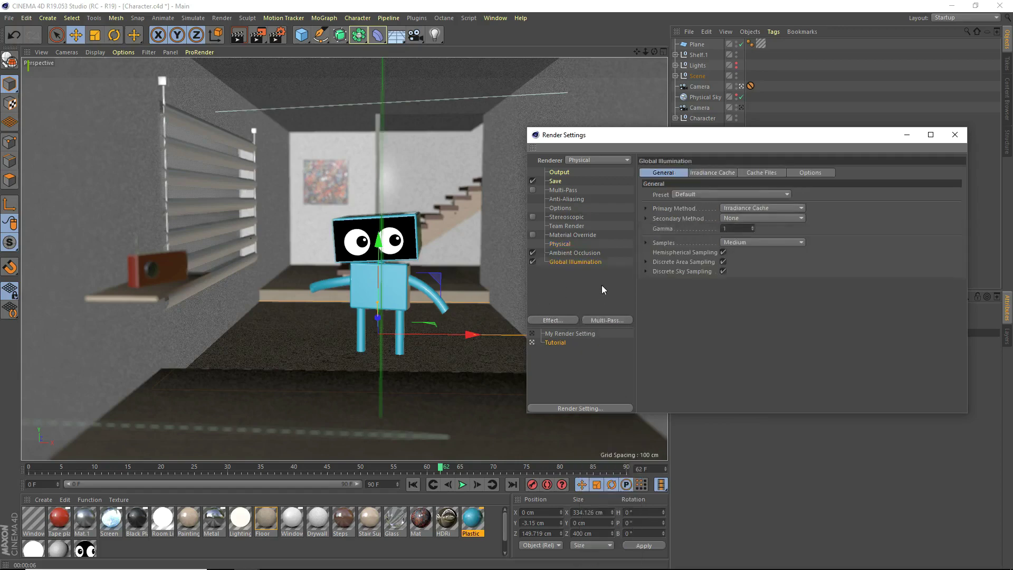
left_click(688, 194)
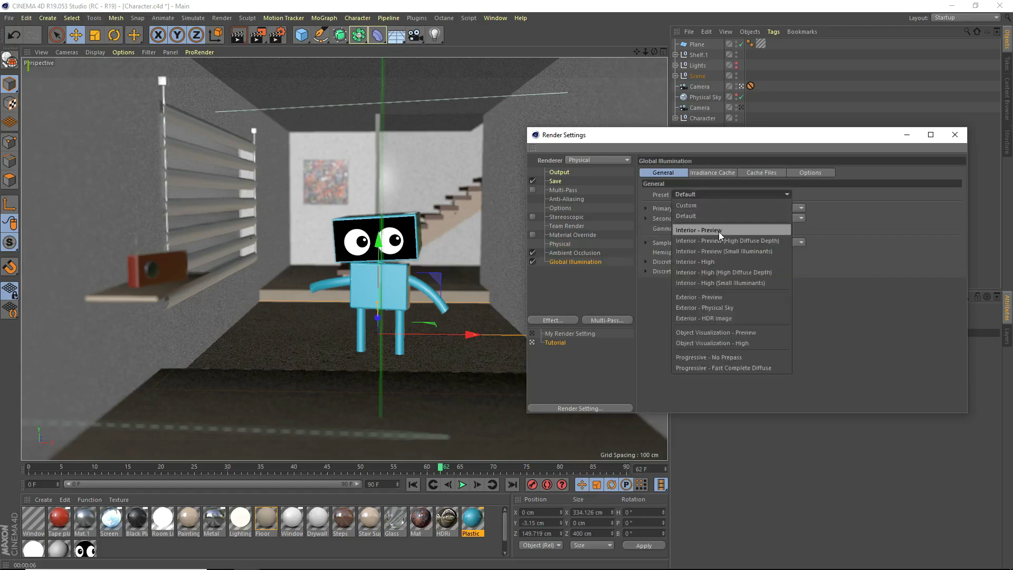
left_click(786, 209)
left_click(753, 211)
left_click(749, 230)
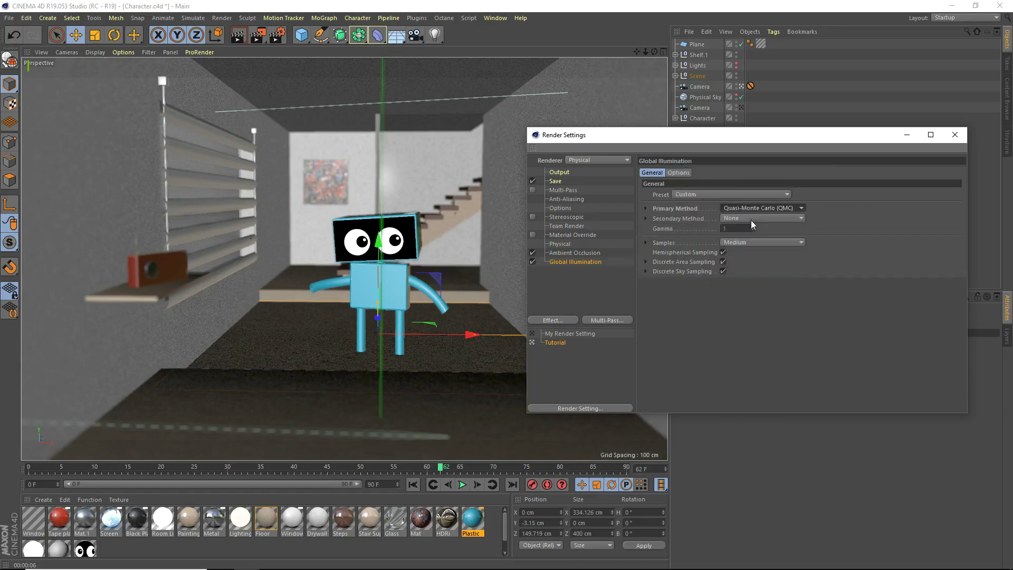
left_click(752, 220)
left_click(751, 223)
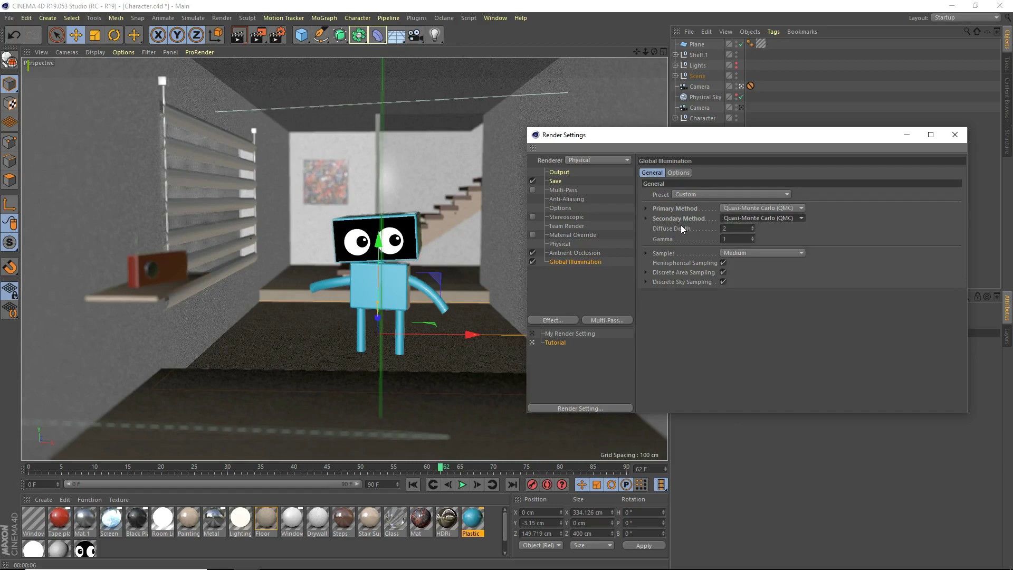
Step: Use a custom Sample Count of 128, then apply the Interior - Preview preset
left_click(741, 253)
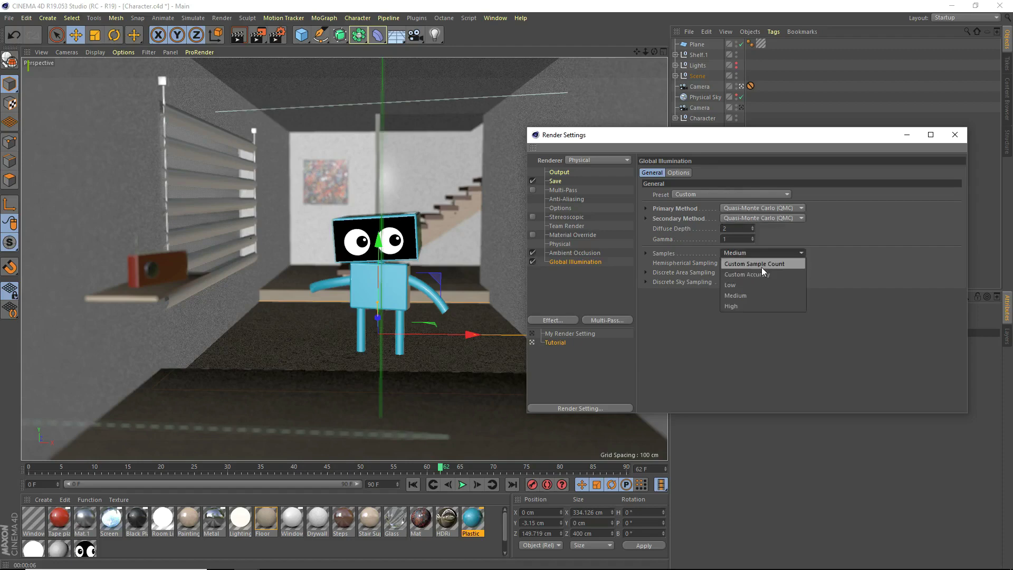
left_click(761, 266)
left_click(646, 253)
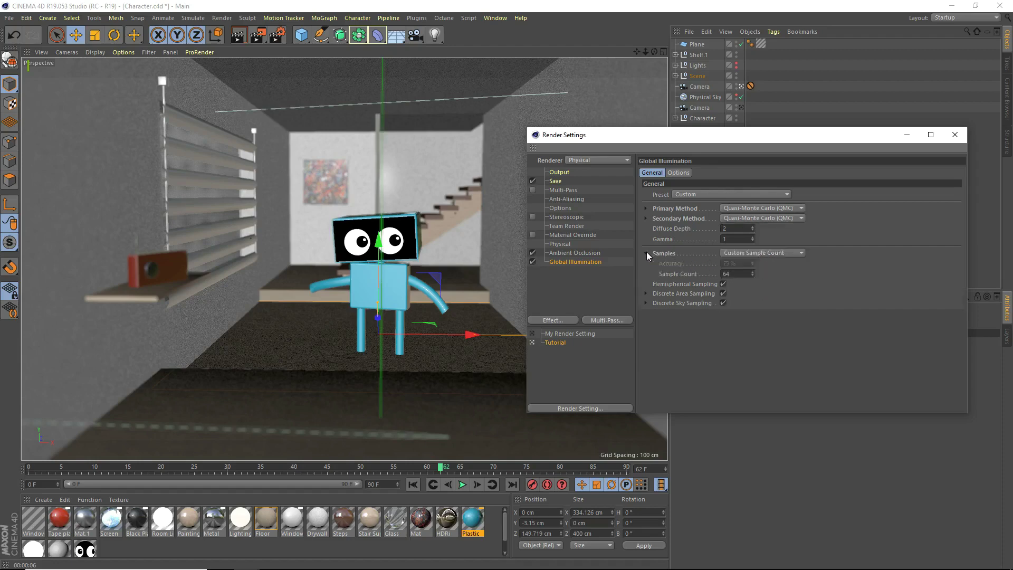
double_click(745, 272)
type("128")
key("Return")
left_click(700, 195)
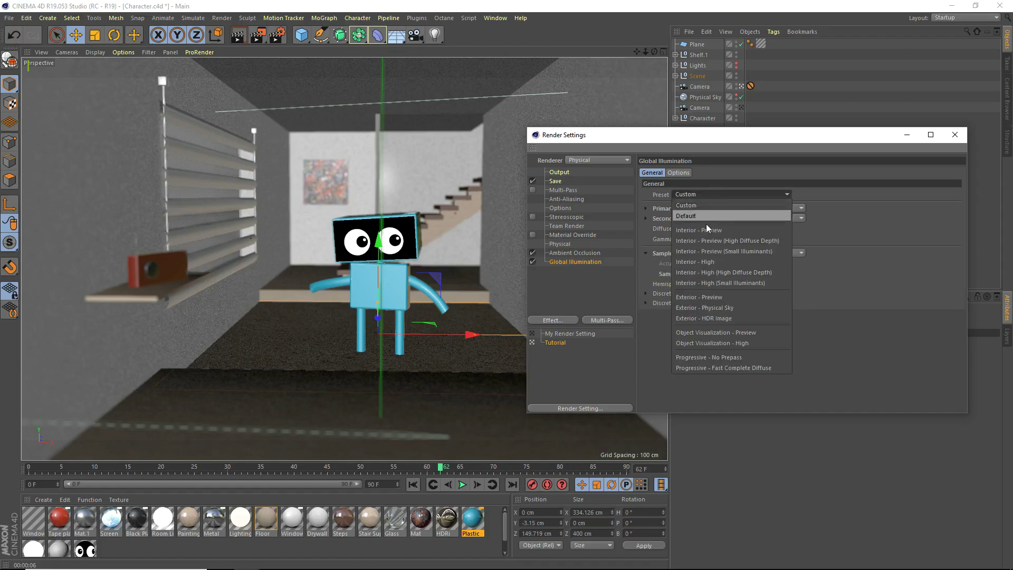
left_click(717, 230)
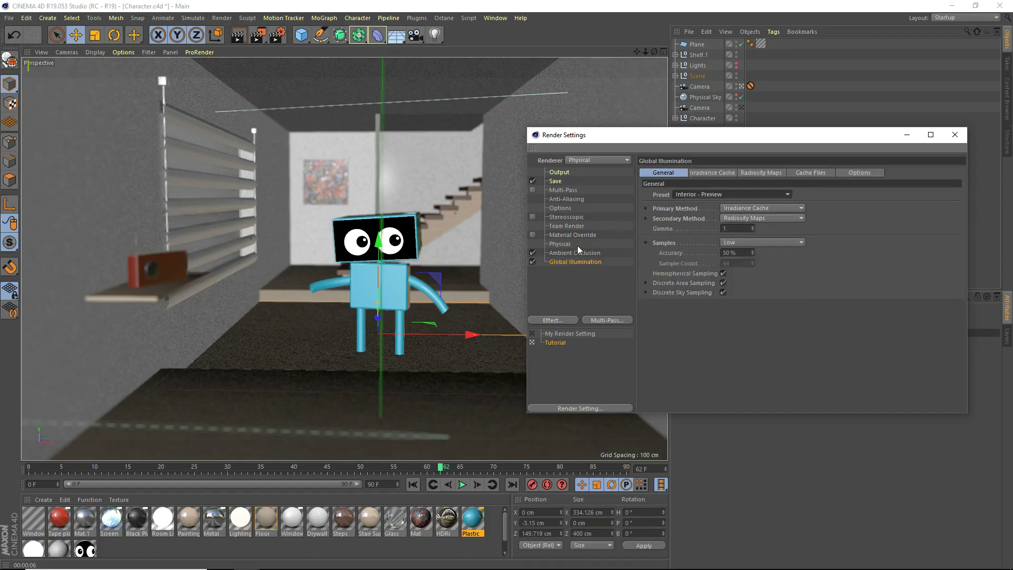
Step: Set the Physical renderer's Quick Preview to All Modes
left_click(560, 244)
left_click(745, 204)
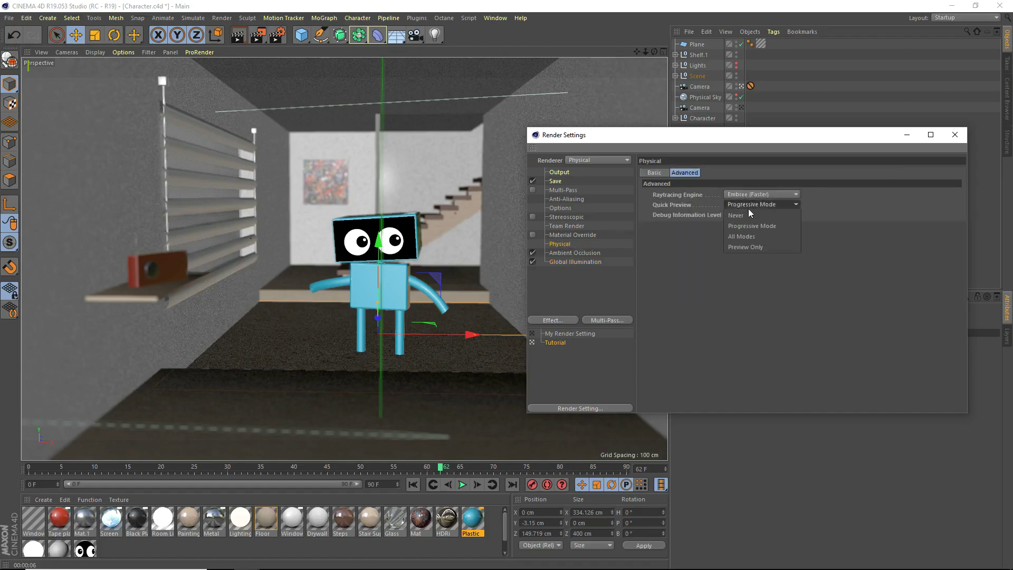
left_click(752, 232)
Step: Render an interactive viewport preview of the lit room, then stop it
key("ctrl+r")
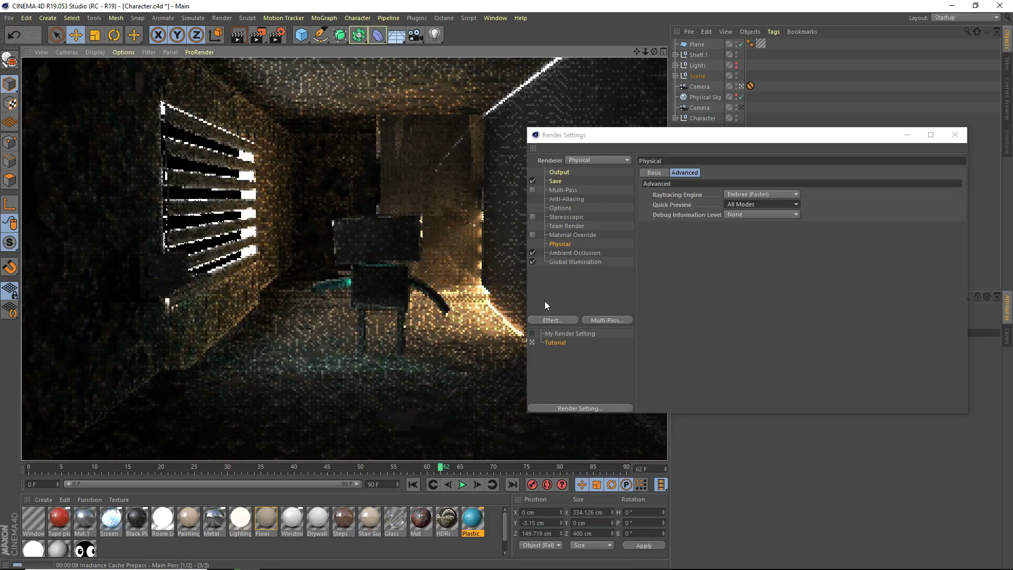
left_click(533, 262)
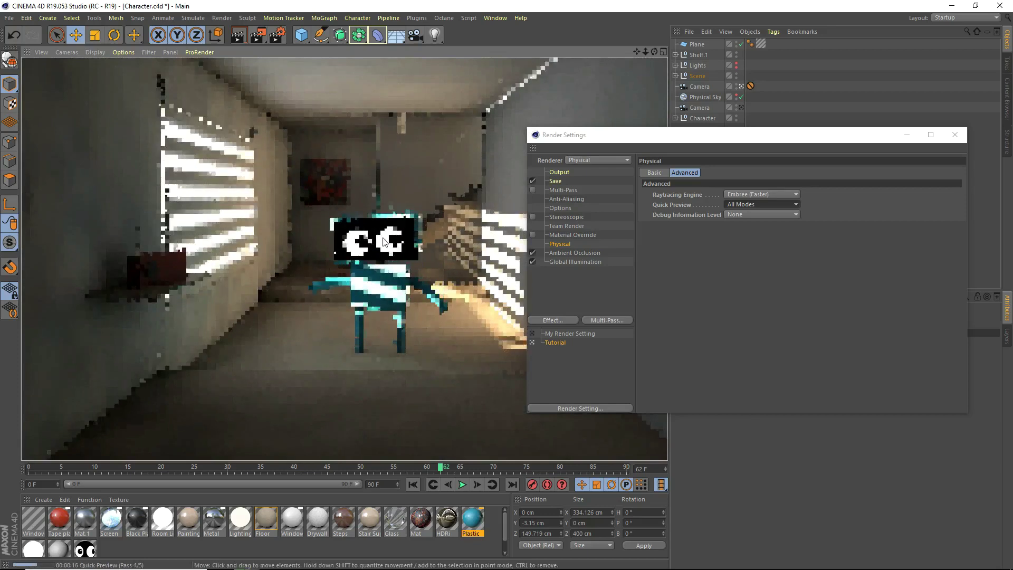
left_click_drag(601, 136, 706, 149)
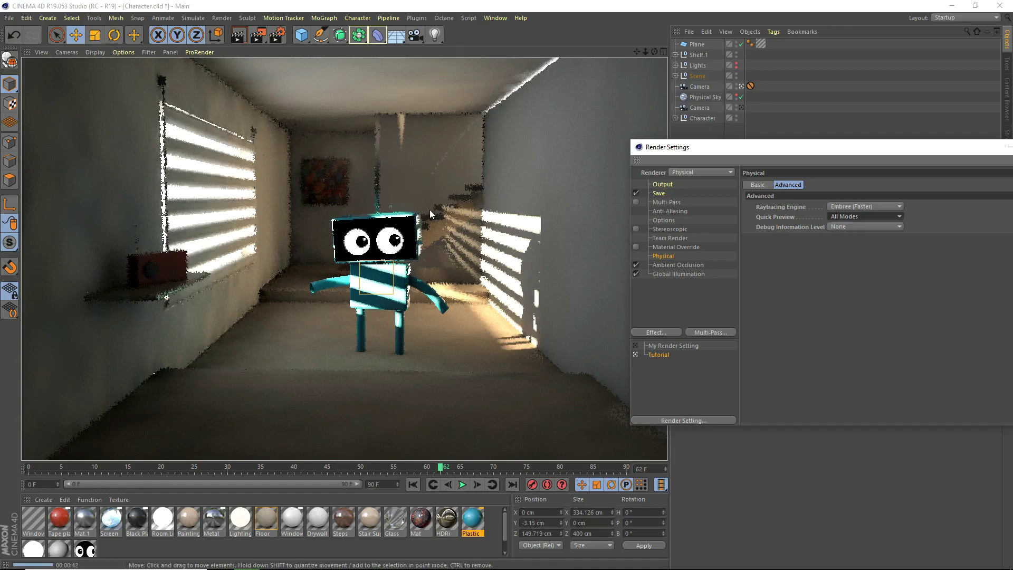
left_click(358, 189)
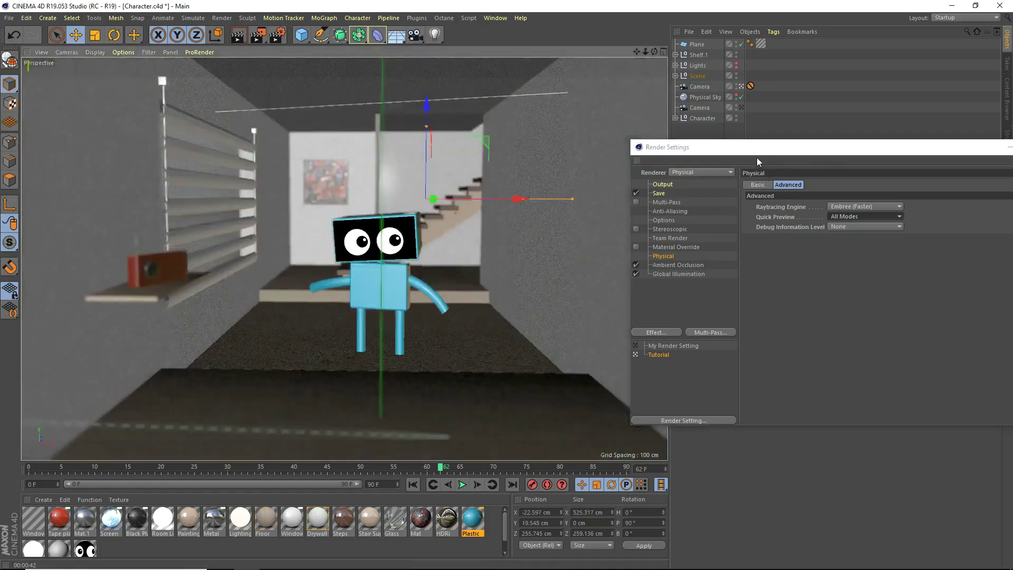
Step: Browse the render setting pages to Options, then close the Render Settings window
left_click_drag(737, 150, 658, 142)
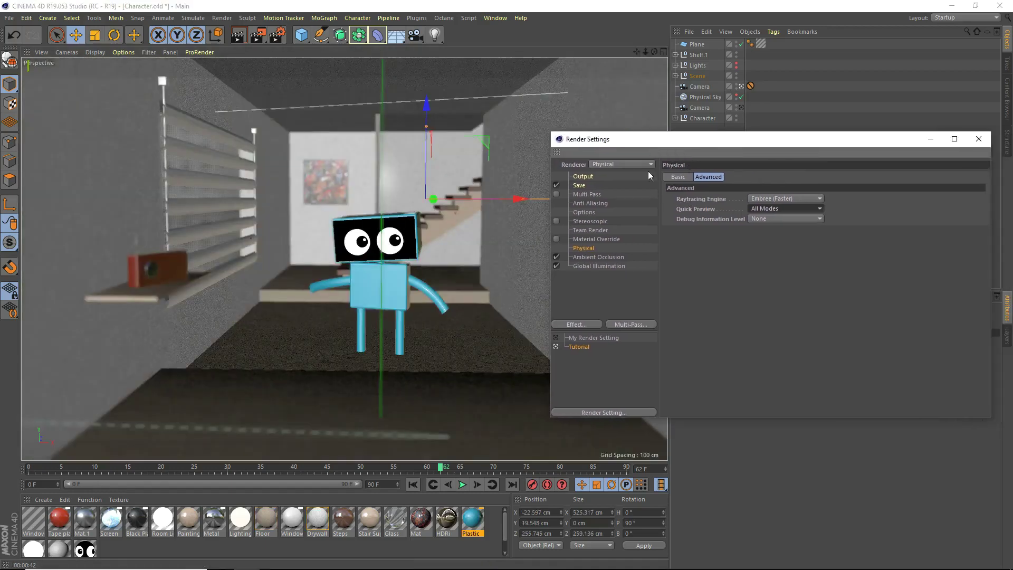
left_click(599, 265)
left_click(596, 257)
left_click(592, 240)
left_click(590, 212)
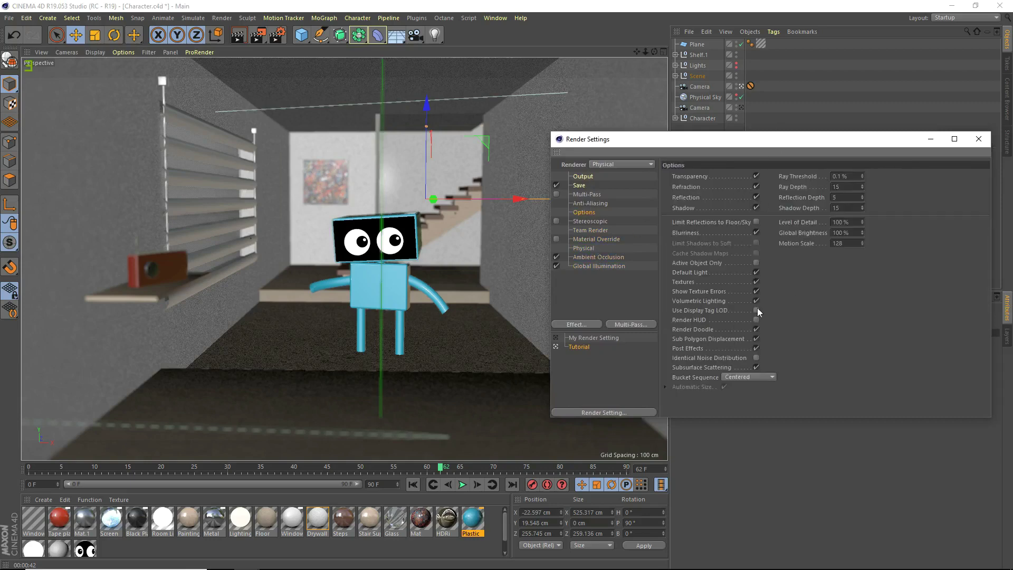
left_click(979, 139)
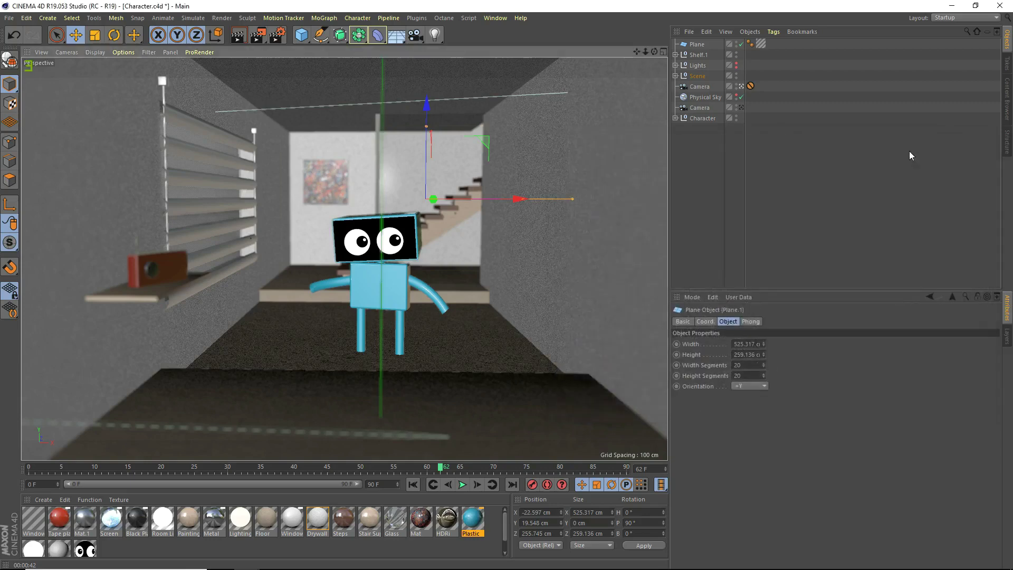